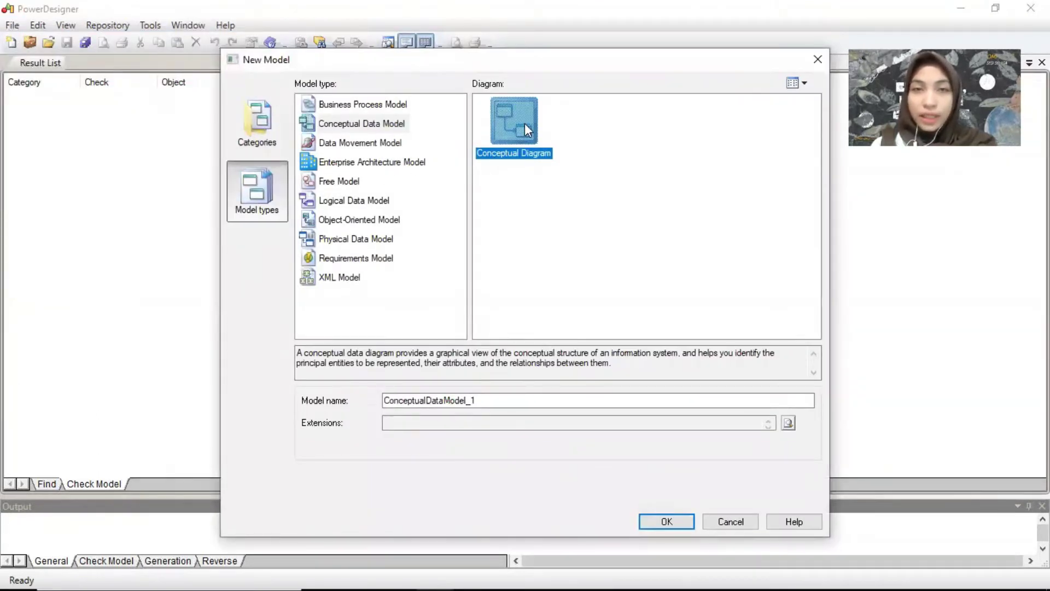
Step: Create a conceptual data model with a conceptual diagram and place five entities spread across the page
click(662, 521)
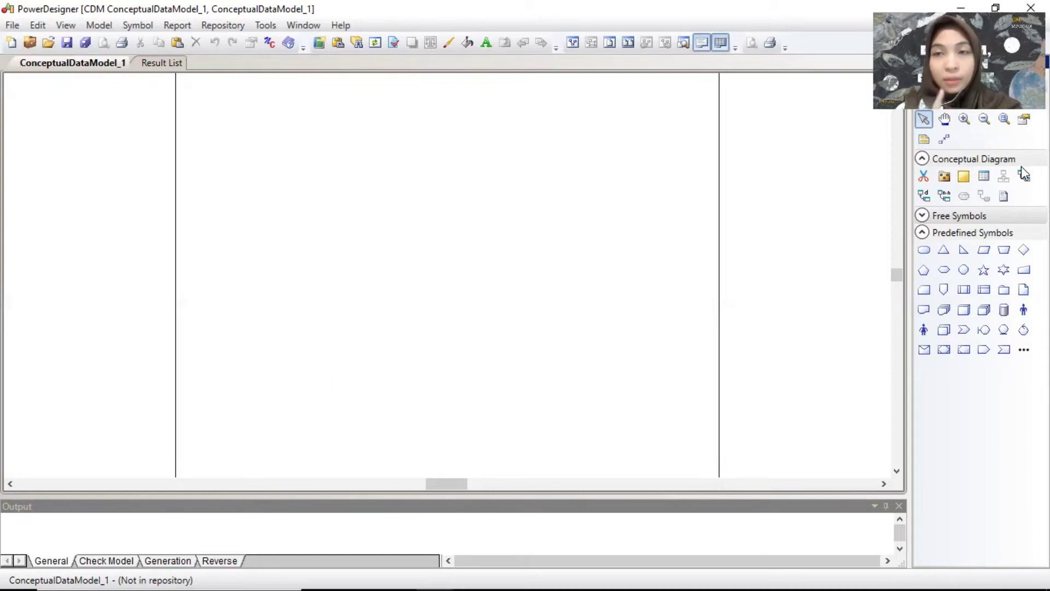
click(985, 176)
click(324, 148)
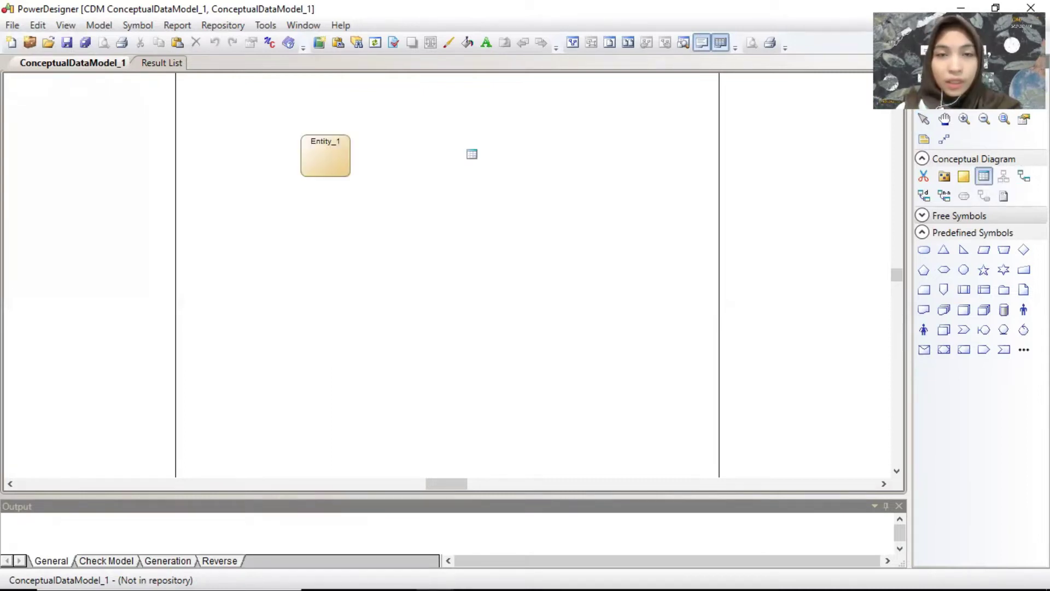
click(480, 152)
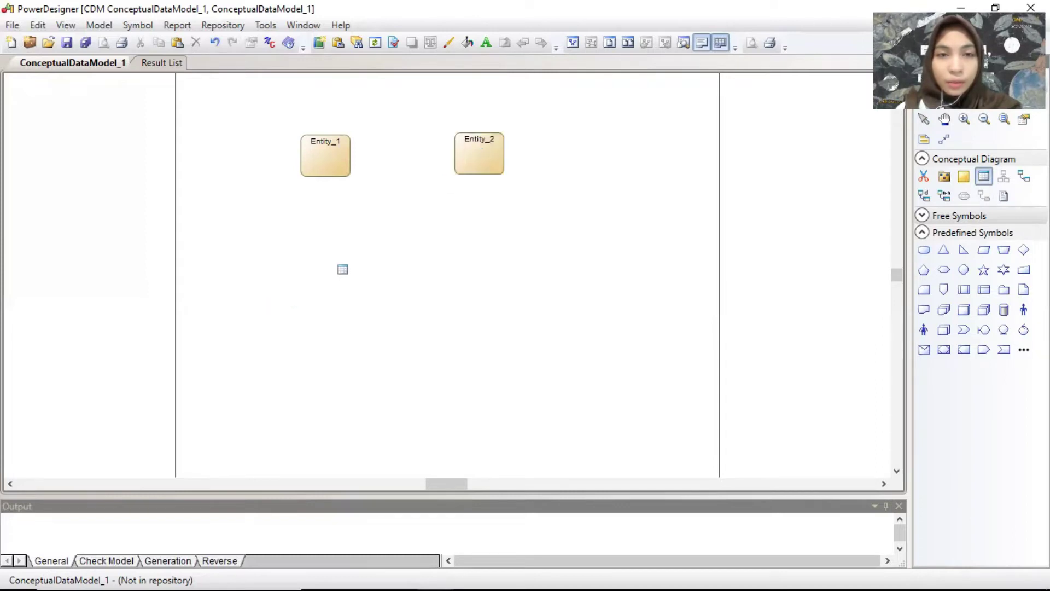
click(337, 266)
click(509, 255)
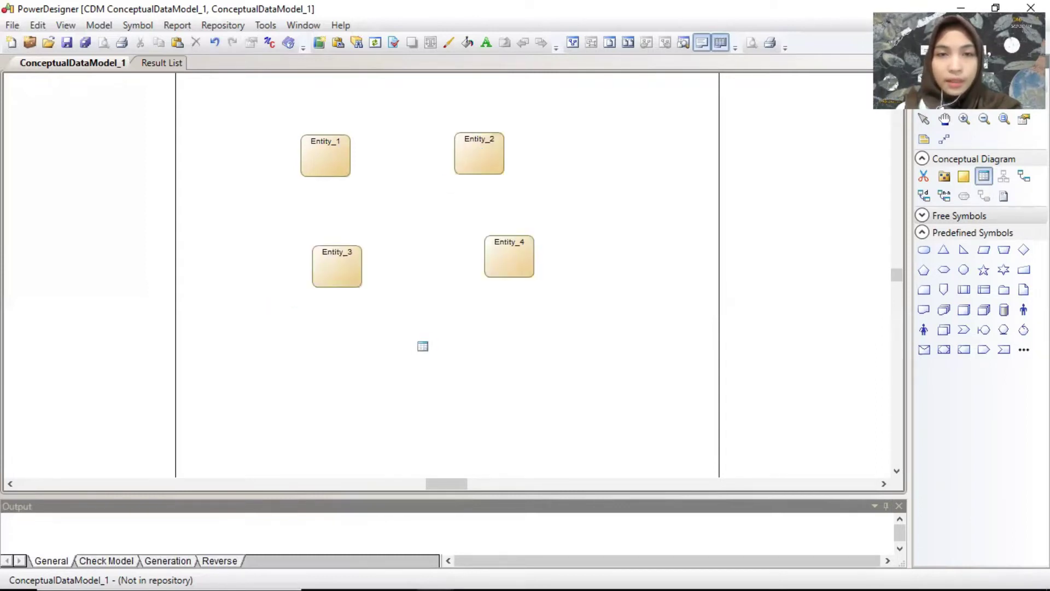
click(420, 350)
right_click(486, 156)
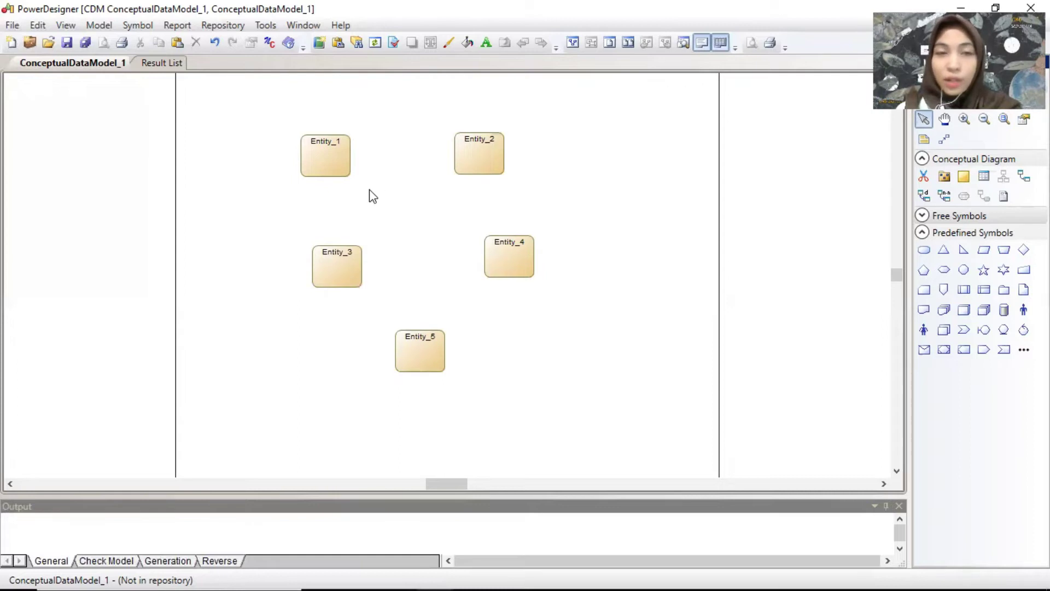
Step: Rename Entity_1 as PELANGGAN and Entity_2 as PEGAWAI
double_click(330, 154)
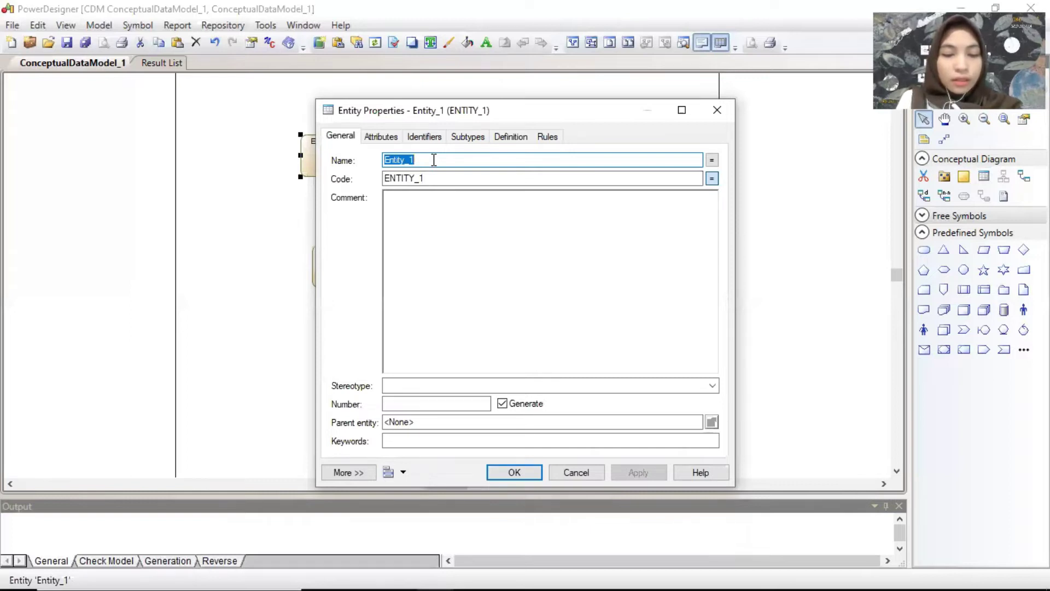
text(PELANGGAN)
key(Return)
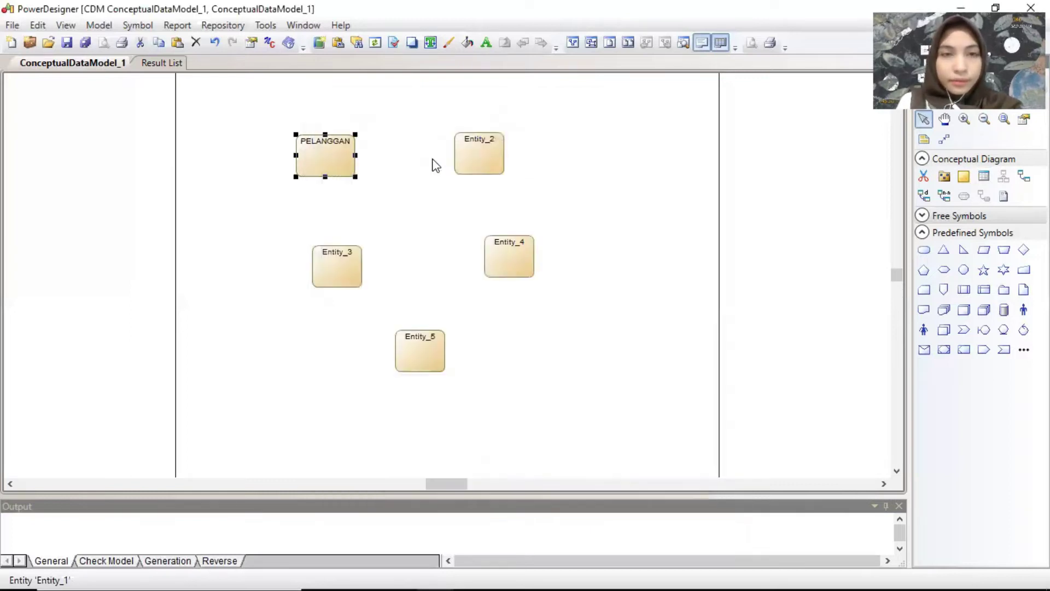
click(481, 152)
double_click(483, 153)
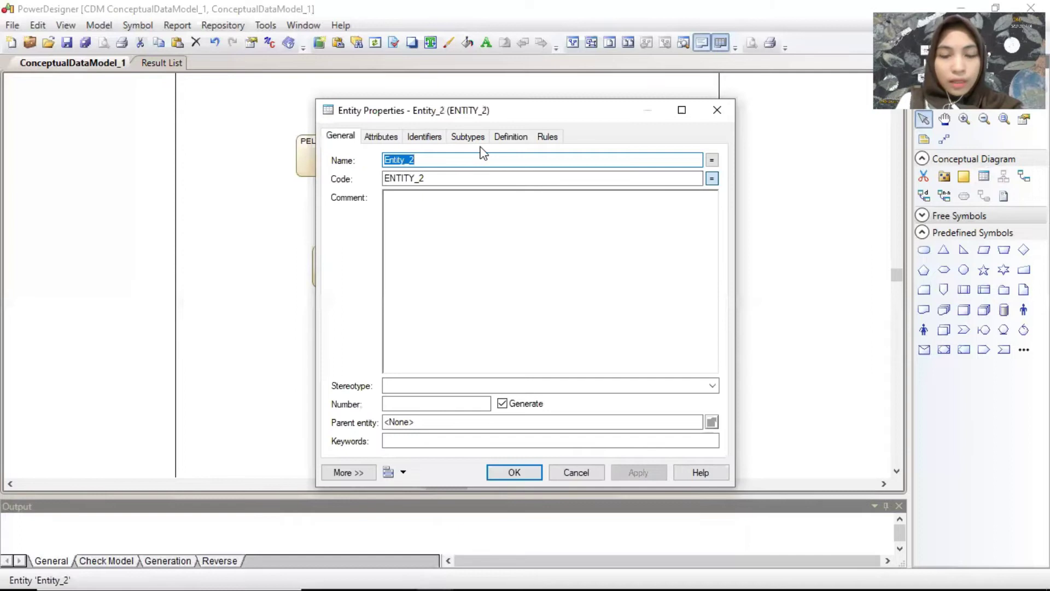
text(PEGAWAI)
key(Return)
Step: Rename Entity_3 as LAPANGAN, Entity_4 as KASIR and Entity_5 as NOTA
click(344, 256)
double_click(345, 256)
text(LAPANGAN)
key(Return)
double_click(518, 252)
text(KASIR)
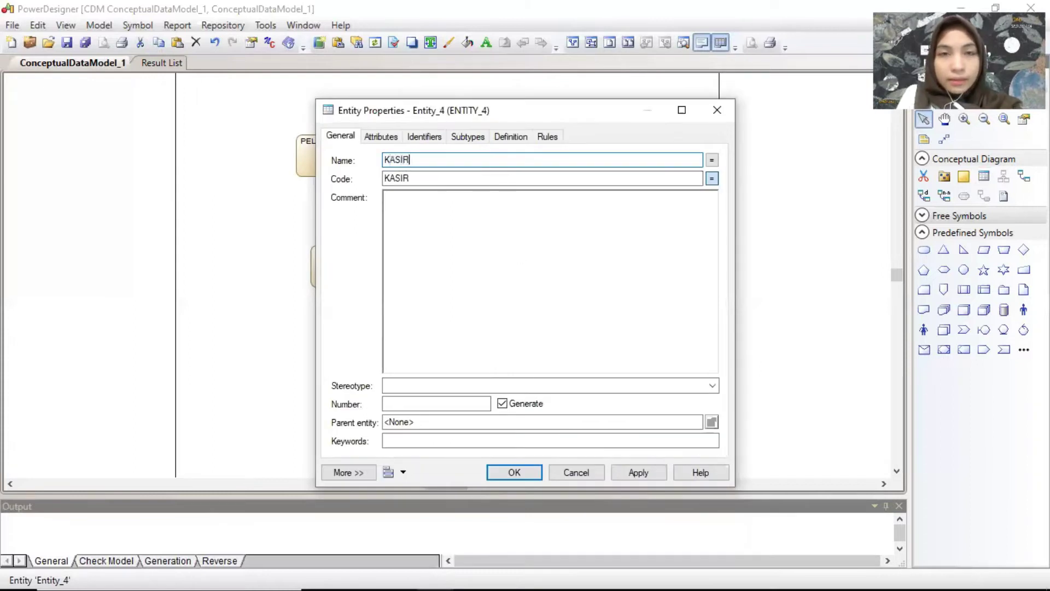
key(Return)
click(428, 336)
double_click(428, 336)
text(NOTA)
key(Return)
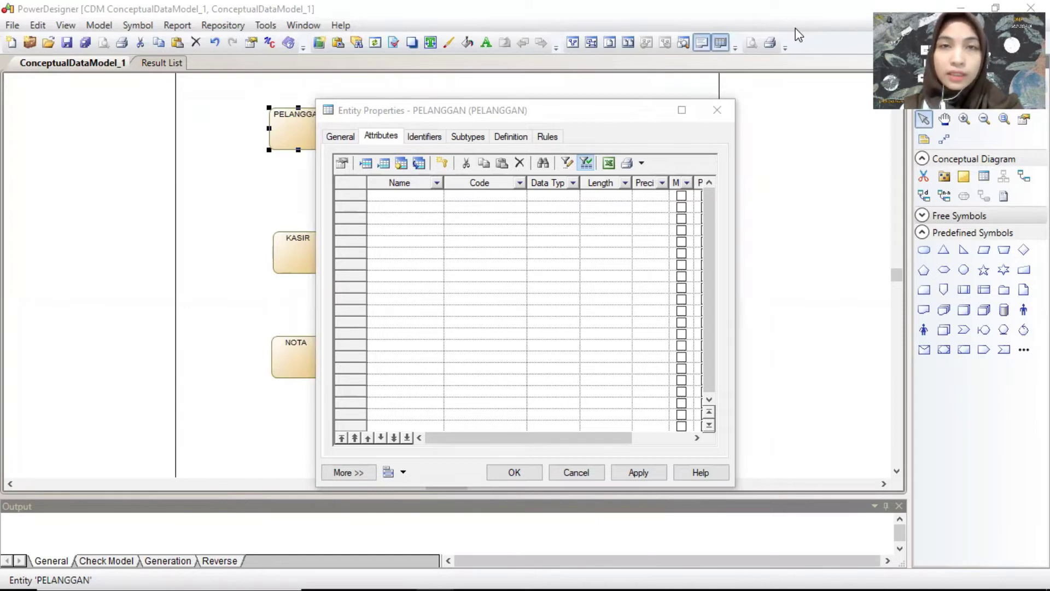
Step: Add the attributes NIK, NAMAPL, ALAMATPL and NOTELP_PL to the PELANGGAN entity
click(407, 196)
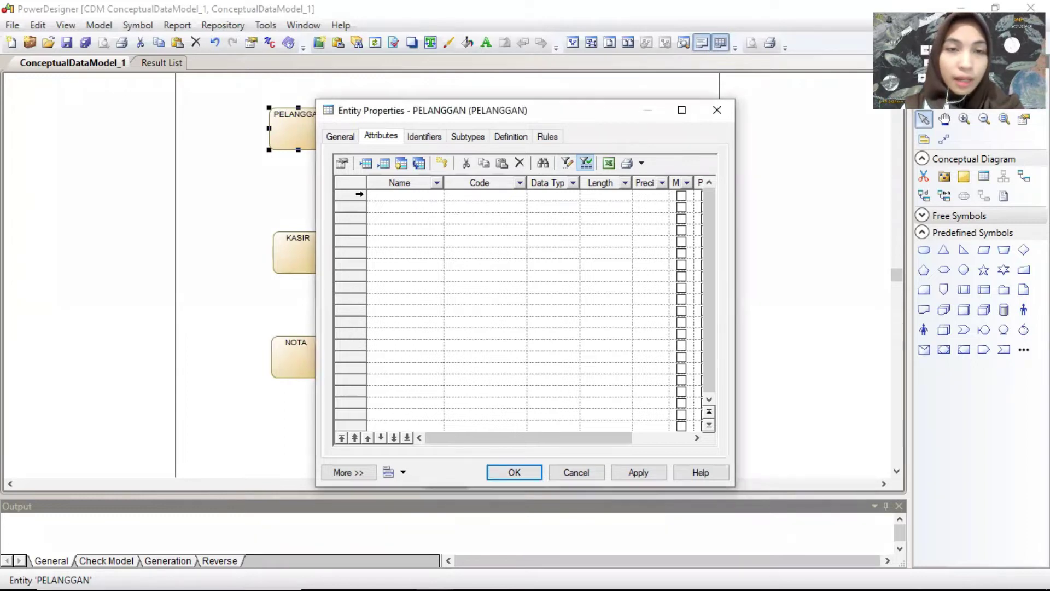
click(407, 195)
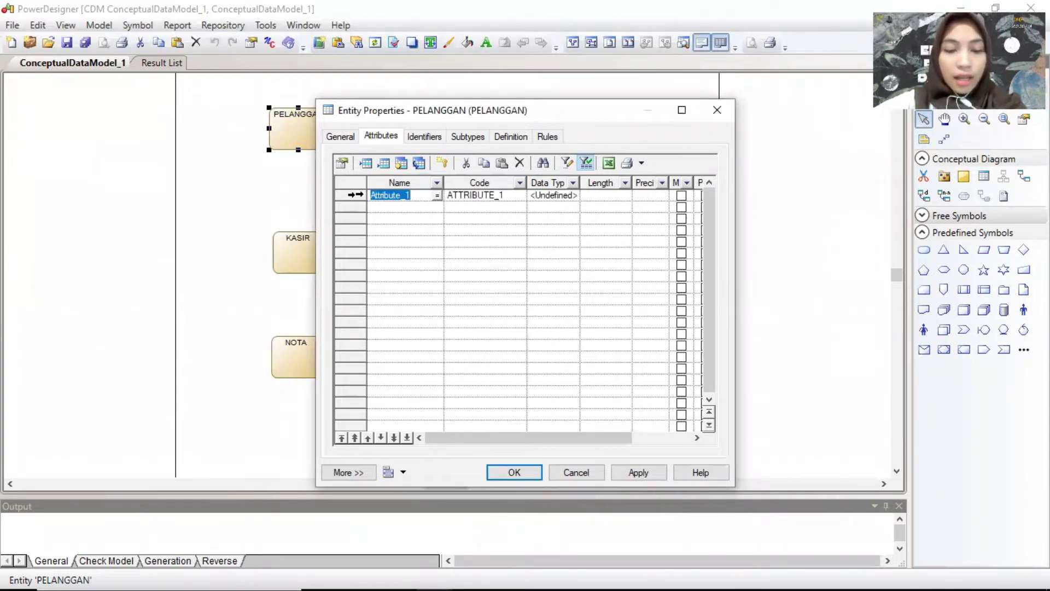
text(NIK)
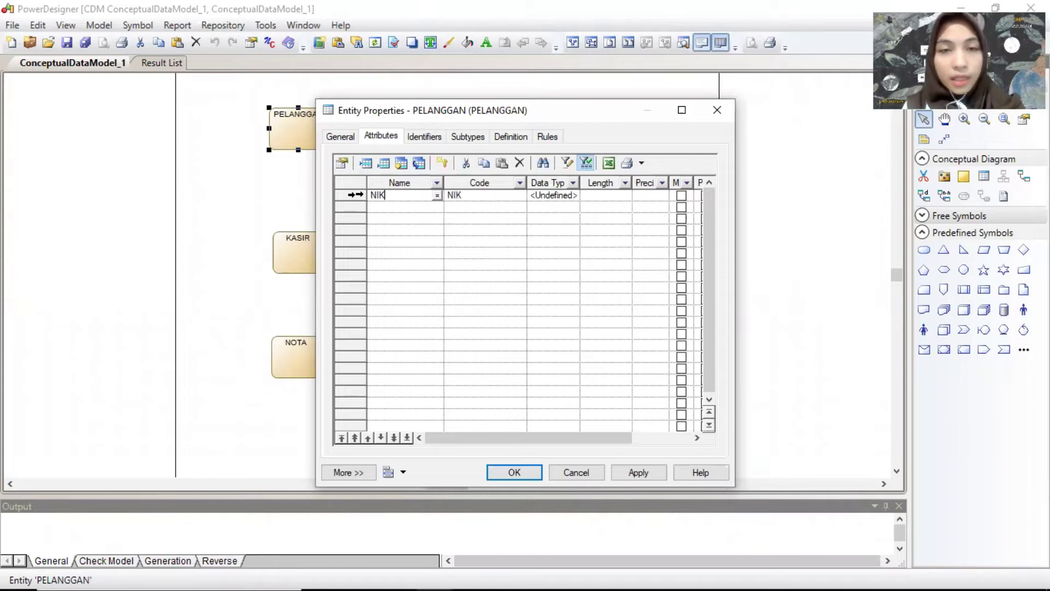
click(362, 207)
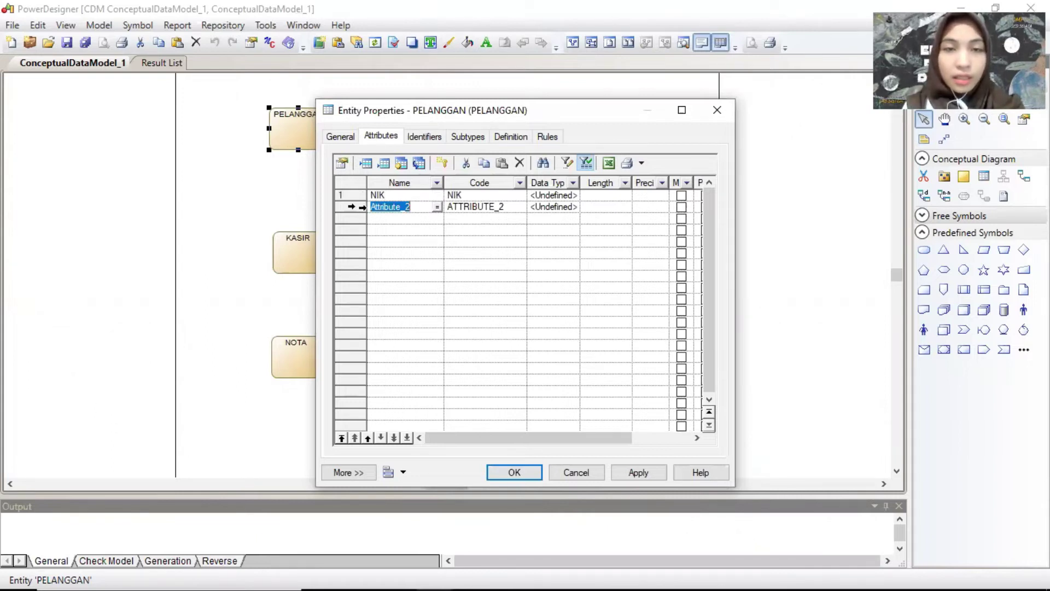
text(NAM)
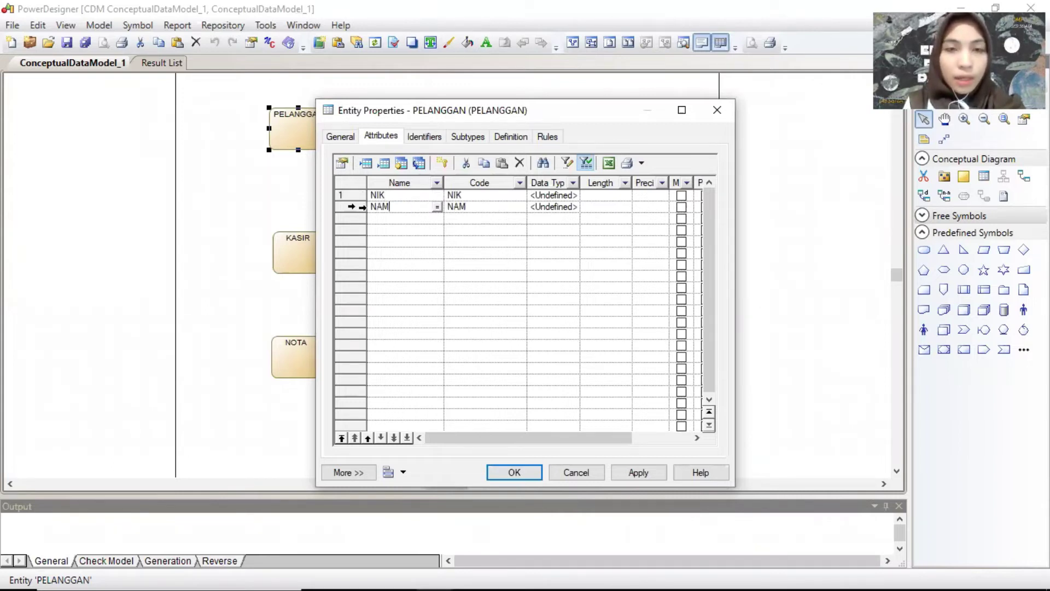
text(APL)
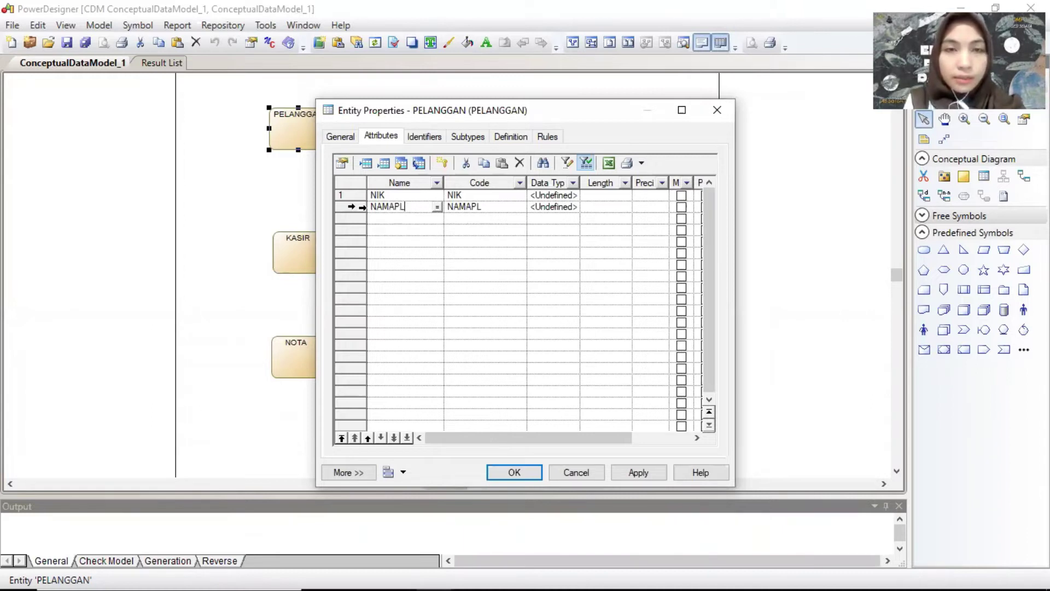
click(361, 218)
text(ALAMATPL)
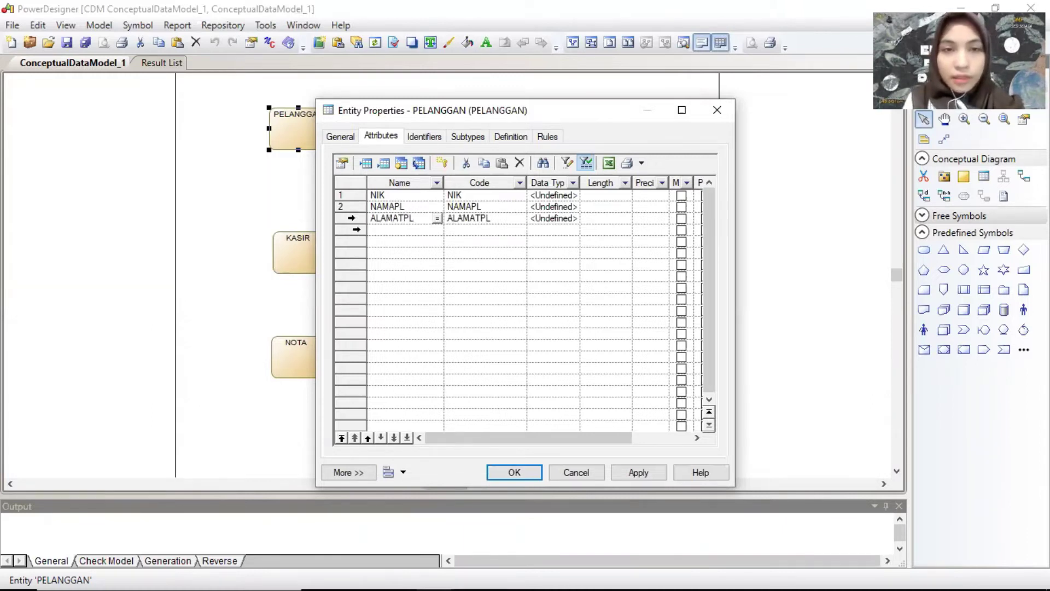
click(356, 229)
text(NOT)
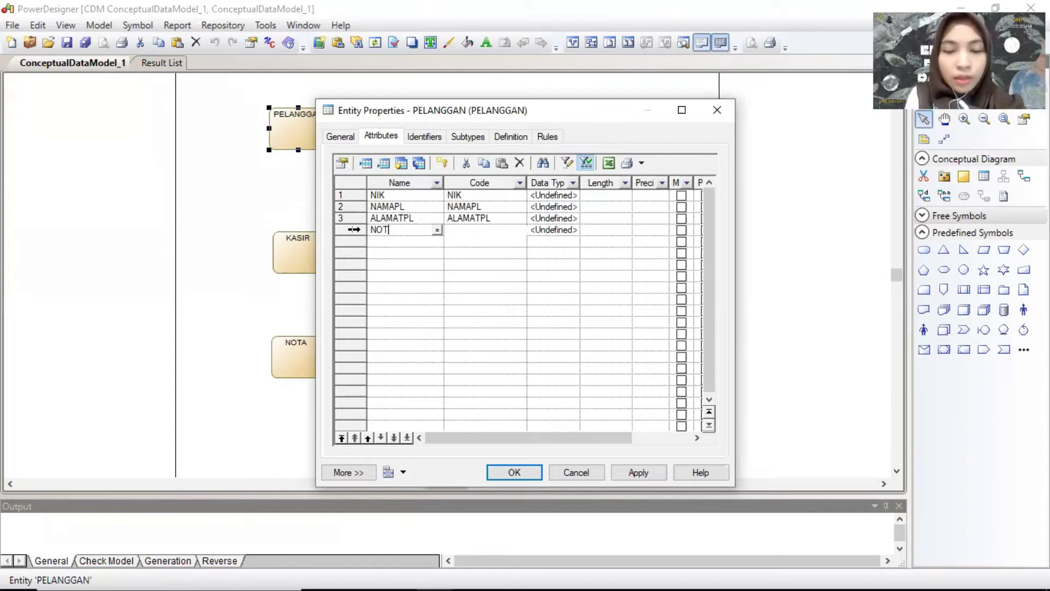
text(ELP_PL)
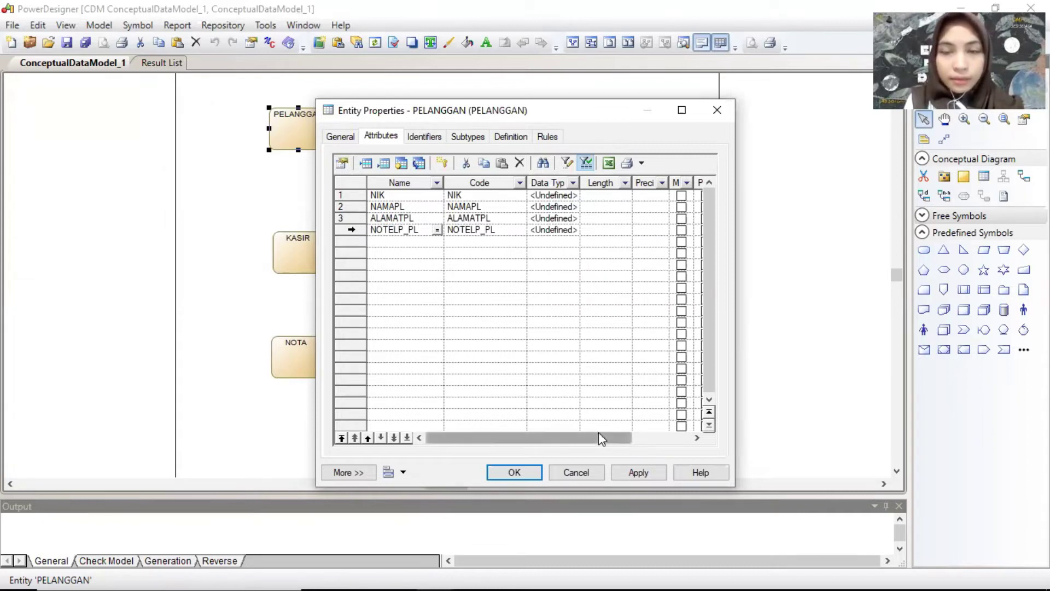
Step: Make all four PELANGGAN attributes mandatory and mark NIK as the primary identifier
drag(598, 432, 627, 436)
click(604, 196)
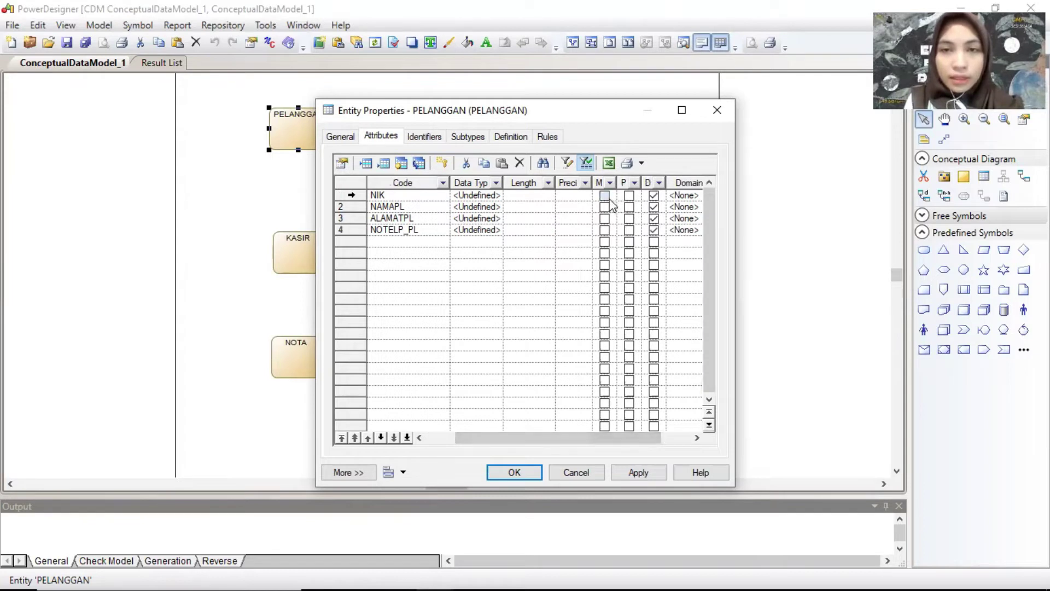
click(605, 208)
click(604, 207)
click(604, 218)
click(604, 230)
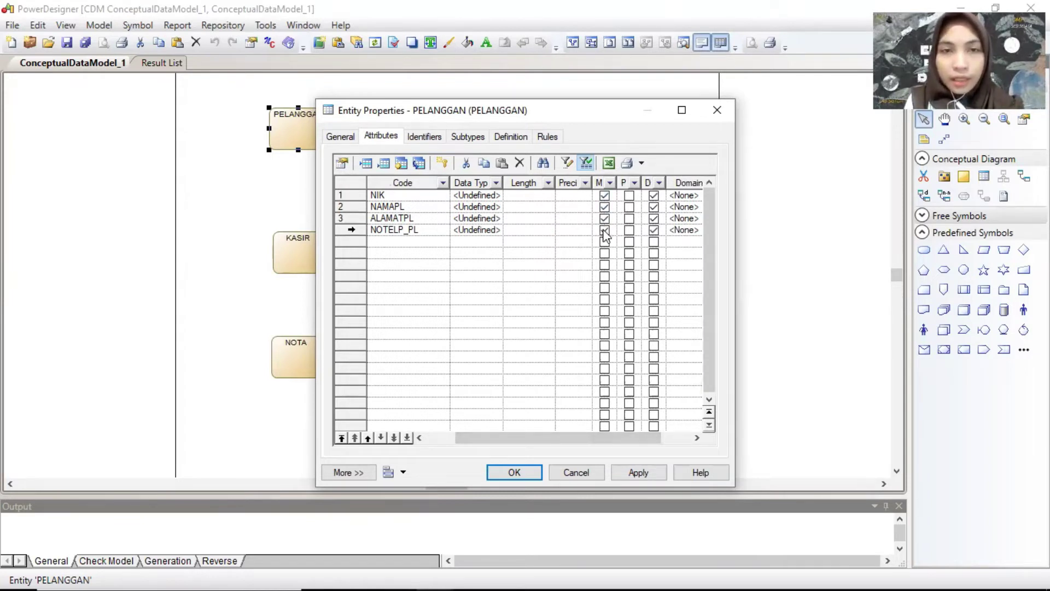
click(629, 195)
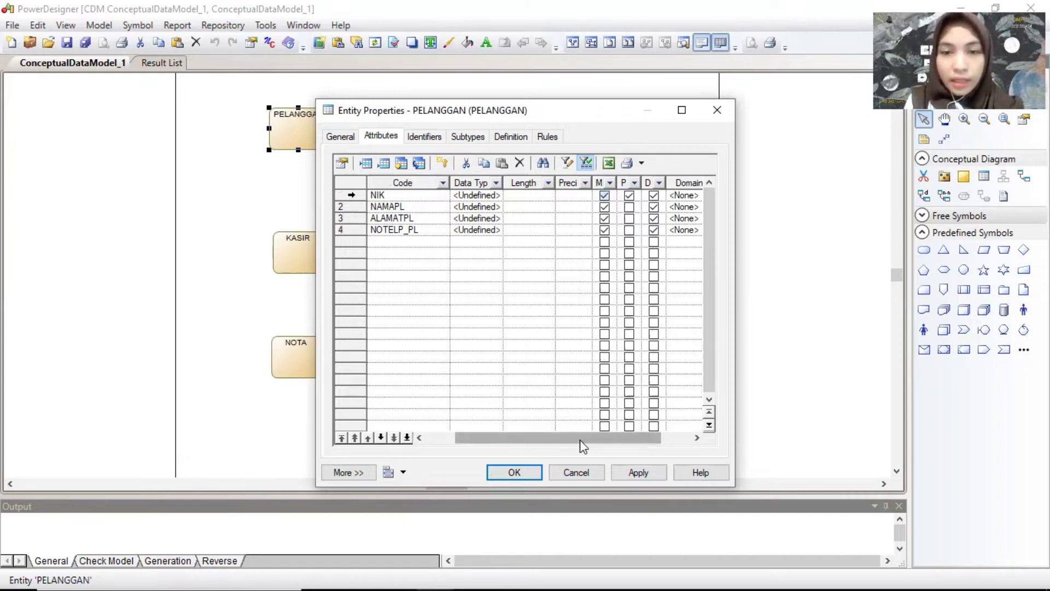
Step: Set the data type of NIK to Variable characters with a length of 20
mouse_move(574, 442)
mouse_down()
mouse_move(593, 443)
mouse_move(580, 445)
mouse_up()
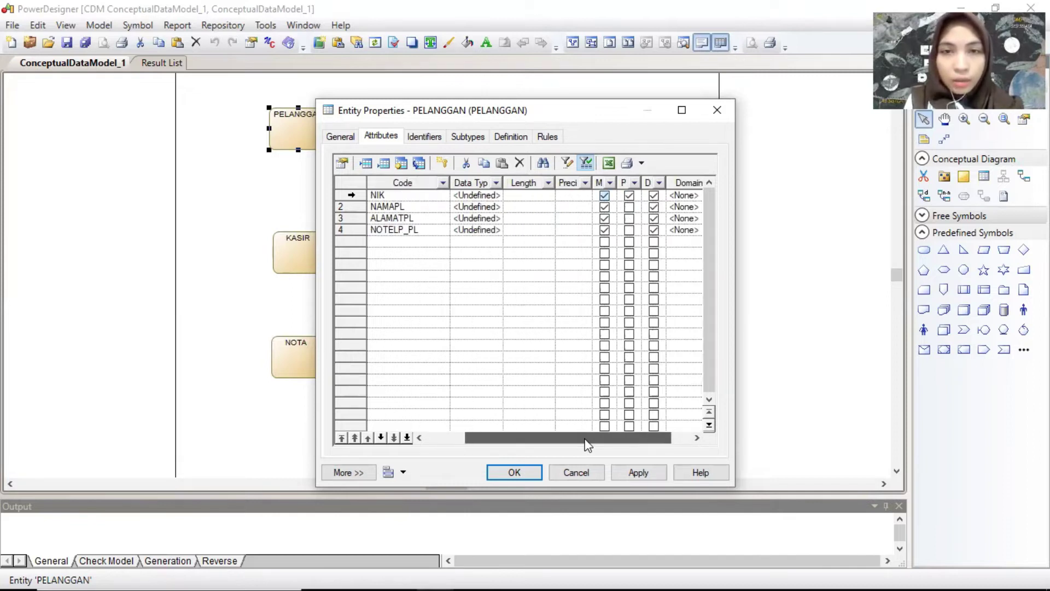
click(498, 197)
click(499, 196)
click(486, 210)
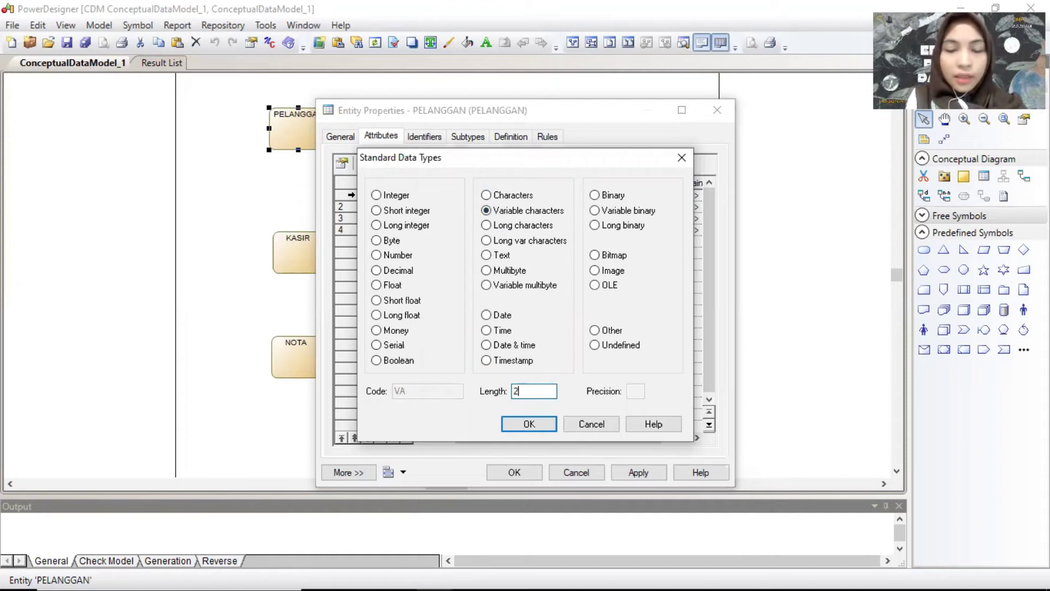
key(Return)
Step: Set the data type of NAMAPL to Characters with a length of 30
click(490, 206)
click(498, 206)
click(486, 195)
click(550, 391)
text(30)
key(Return)
Step: Set the data type of ALAMATPL to Variable characters with a length of 50
click(490, 218)
click(498, 218)
click(485, 210)
click(545, 390)
text(50)
key(Return)
Step: Set the data type of NOTELP_PL to Variable characters with a length of 13 and apply the PELANGGAN properties
click(500, 229)
click(500, 229)
click(504, 210)
click(534, 391)
text(13)
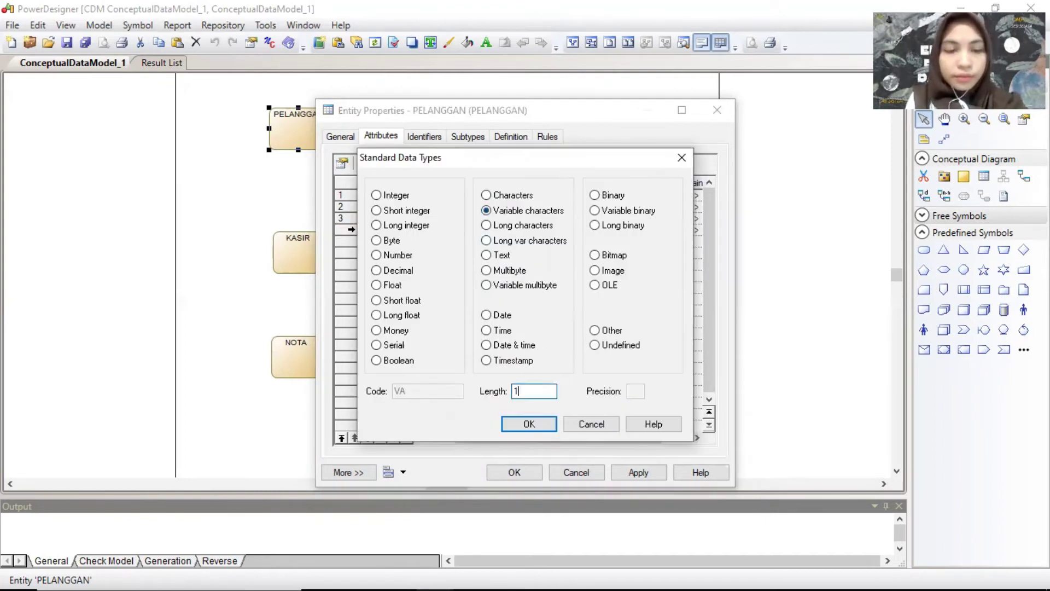
click(529, 424)
key(Return)
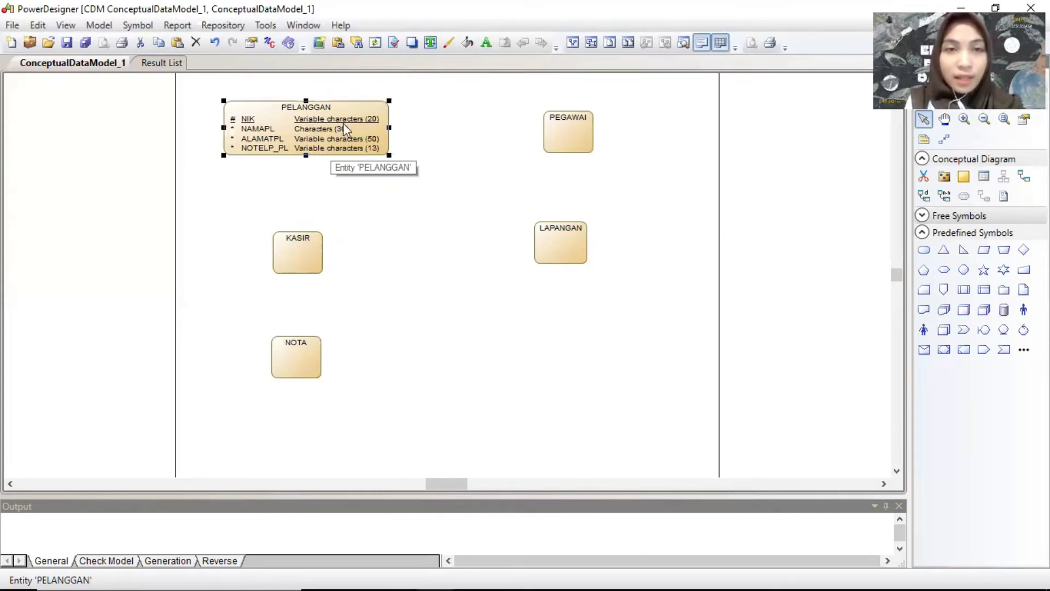
Step: Open the attribute list of the PEGAWAI entity
click(566, 118)
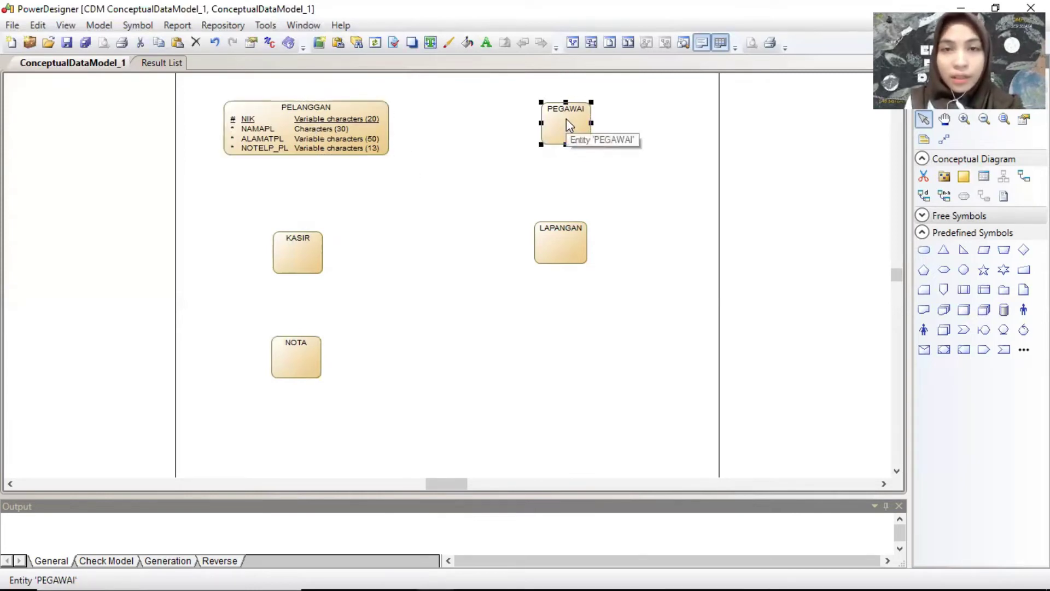
double_click(567, 118)
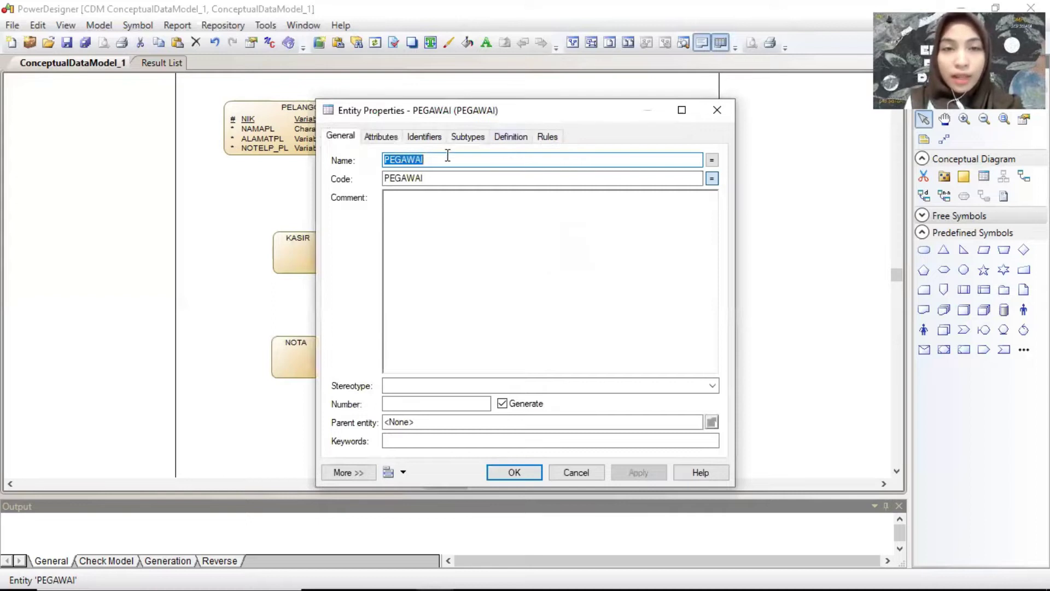
click(383, 136)
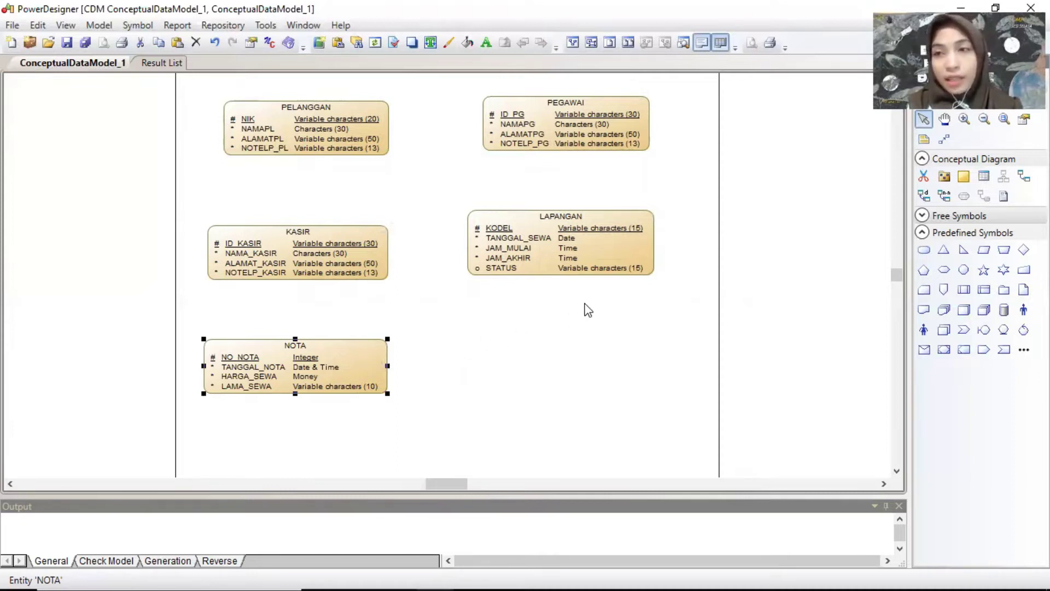
Step: Draw a relationship from the PELANGGAN entity to the PEGAWAI entity
click(1023, 176)
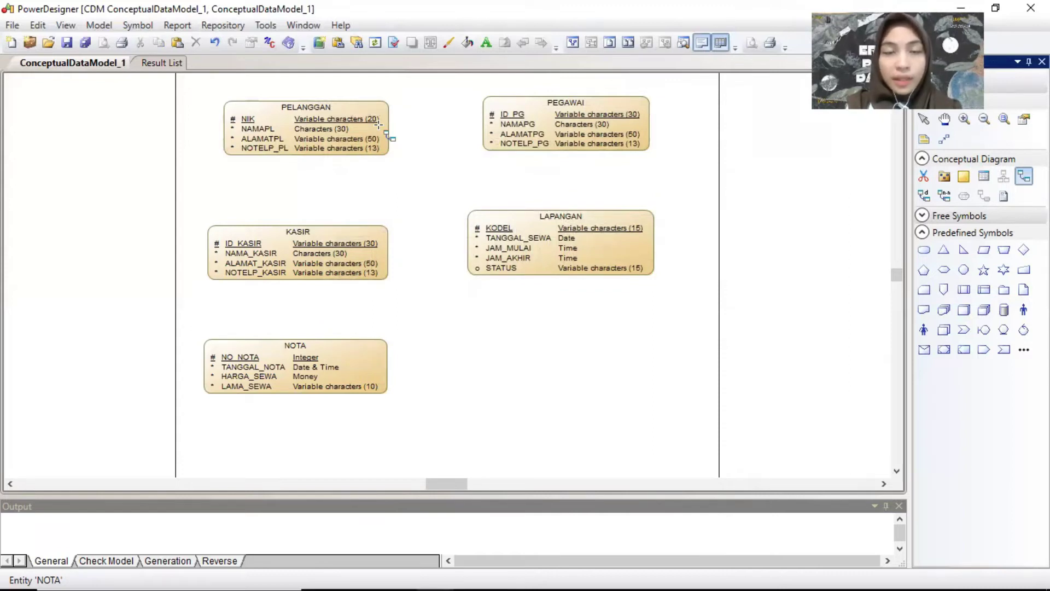
drag(378, 125, 495, 124)
click(387, 145)
right_click(423, 136)
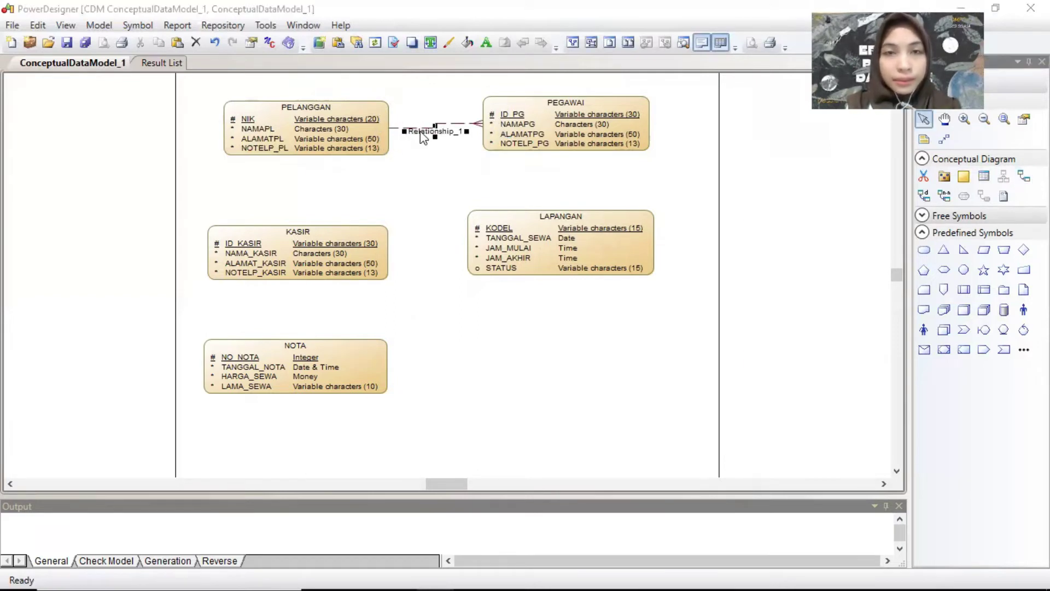
Step: Name the PELANGGAN–PEGAWAI relationship Mendatangi and set its cardinality to many-to-one
double_click(423, 137)
text(Mendatangi)
click(384, 217)
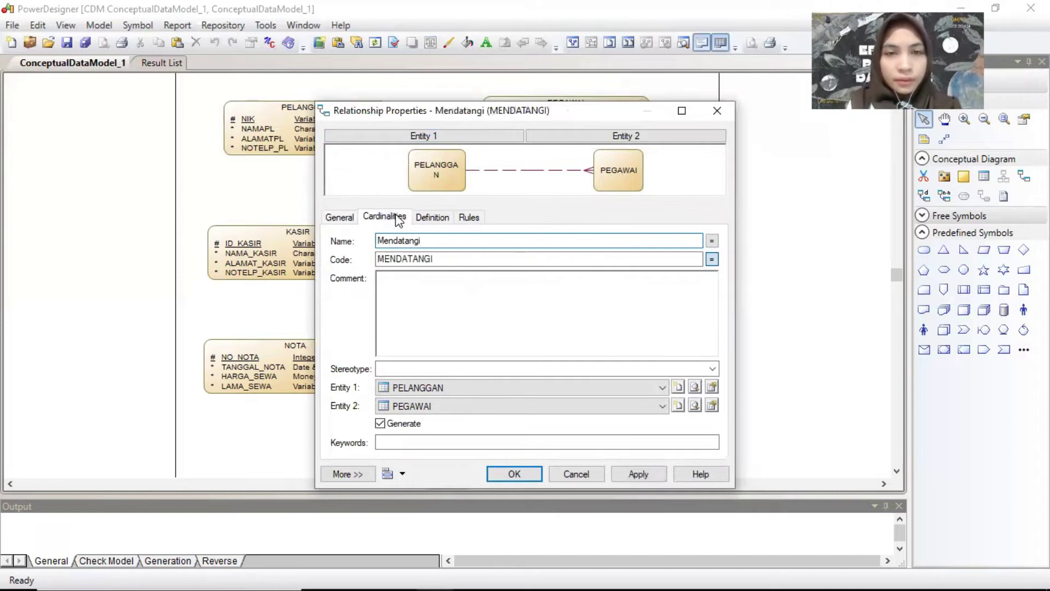
click(474, 281)
key(Return)
Step: Draw a relationship from the PEGAWAI entity to the LAPANGAN entity
drag(576, 141, 574, 232)
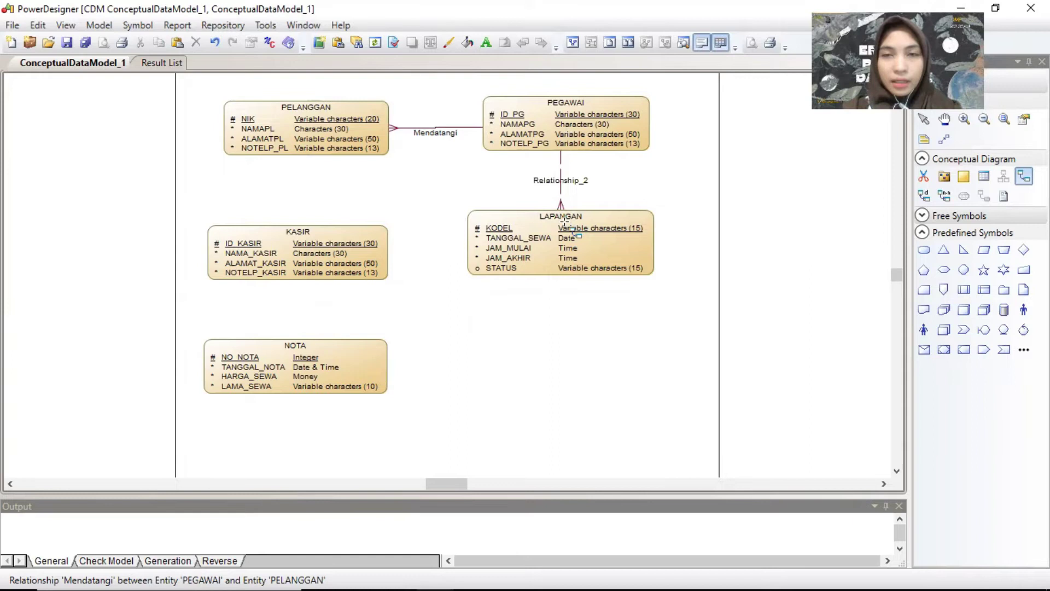
right_click(564, 223)
click(562, 180)
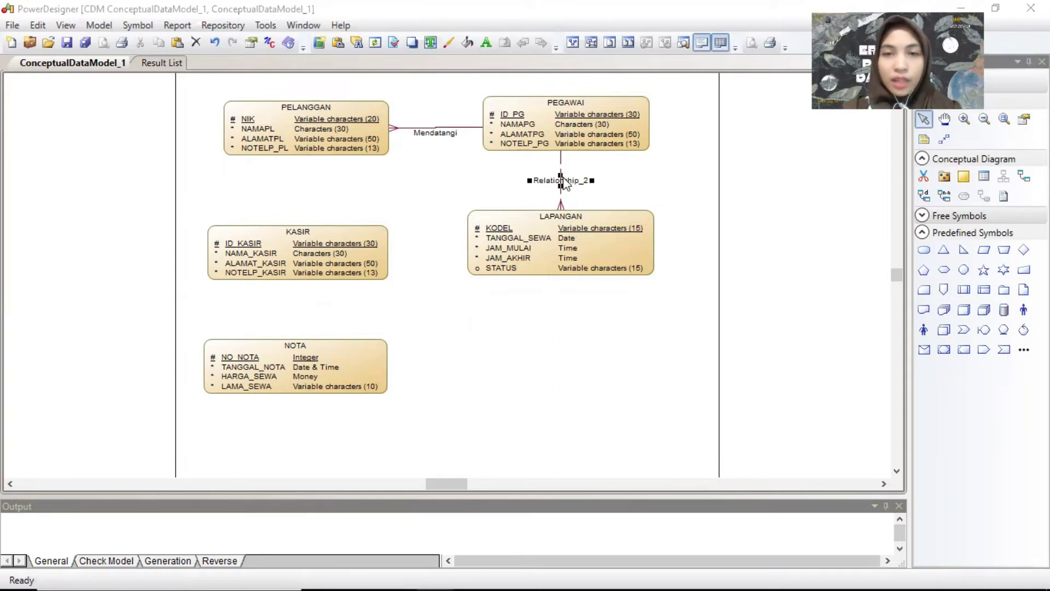
Step: Name the PEGAWAI–LAPANGAN relationship Menunjukkan and make it one-to-many, mandatory in both directions
double_click(563, 182)
text(Menunjukkan)
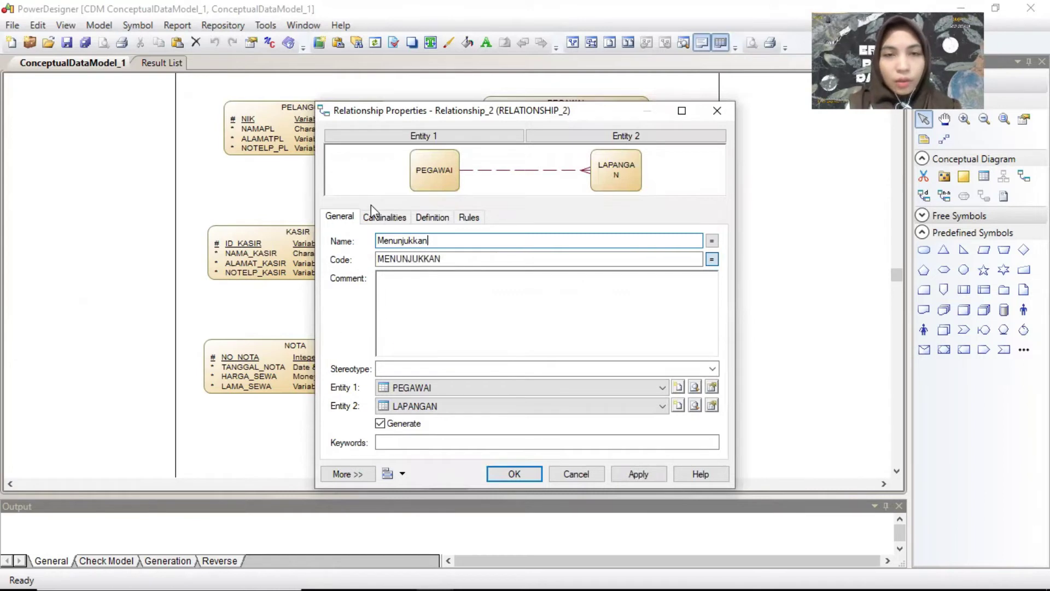
click(385, 217)
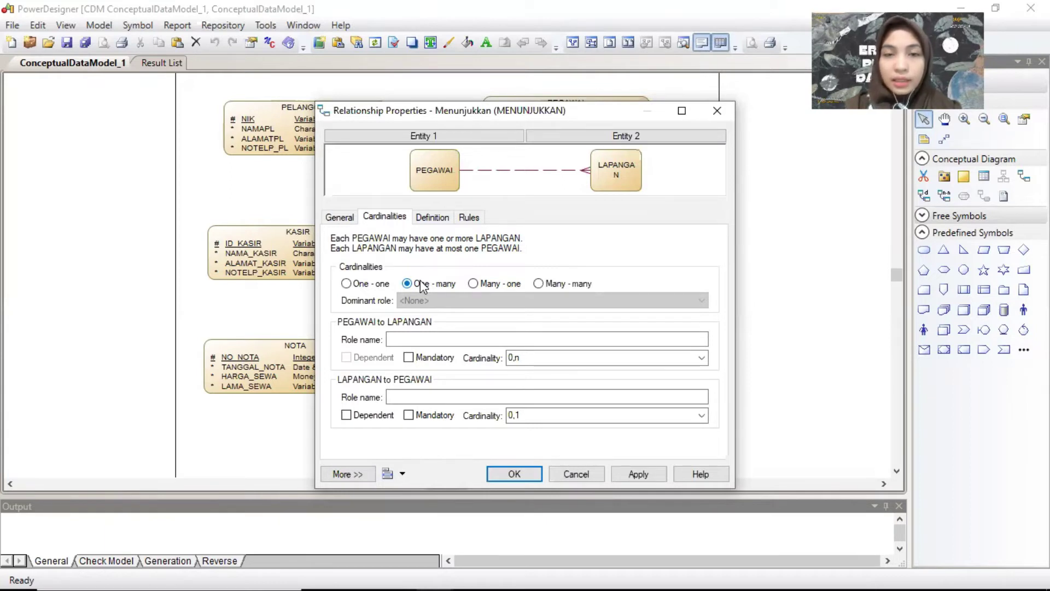
key(Return)
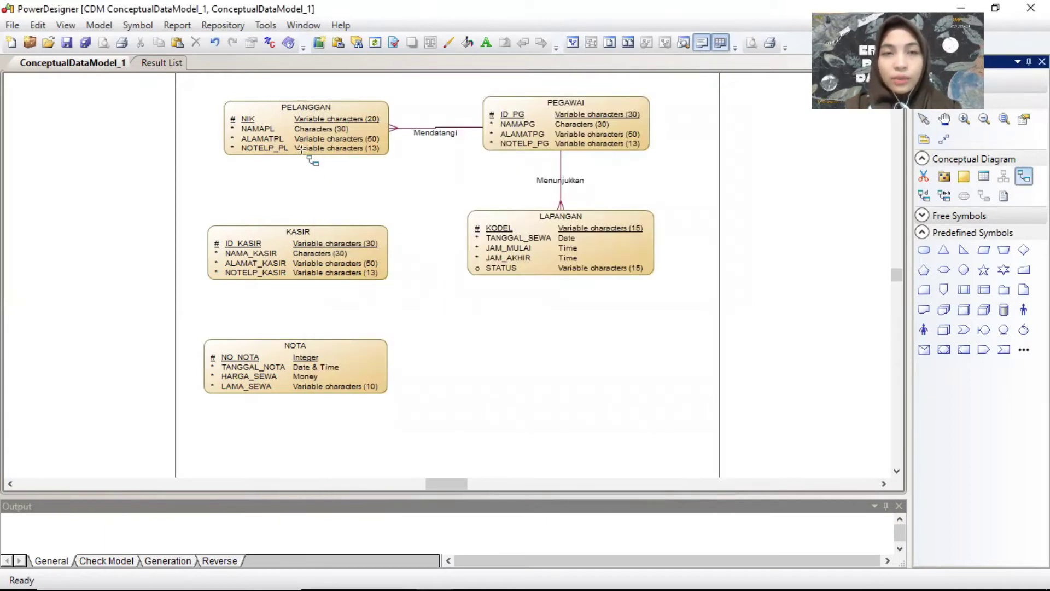
Step: Draw a relationship from the PELANGGAN entity to the KASIR entity and name it Membayar
drag(303, 151, 312, 249)
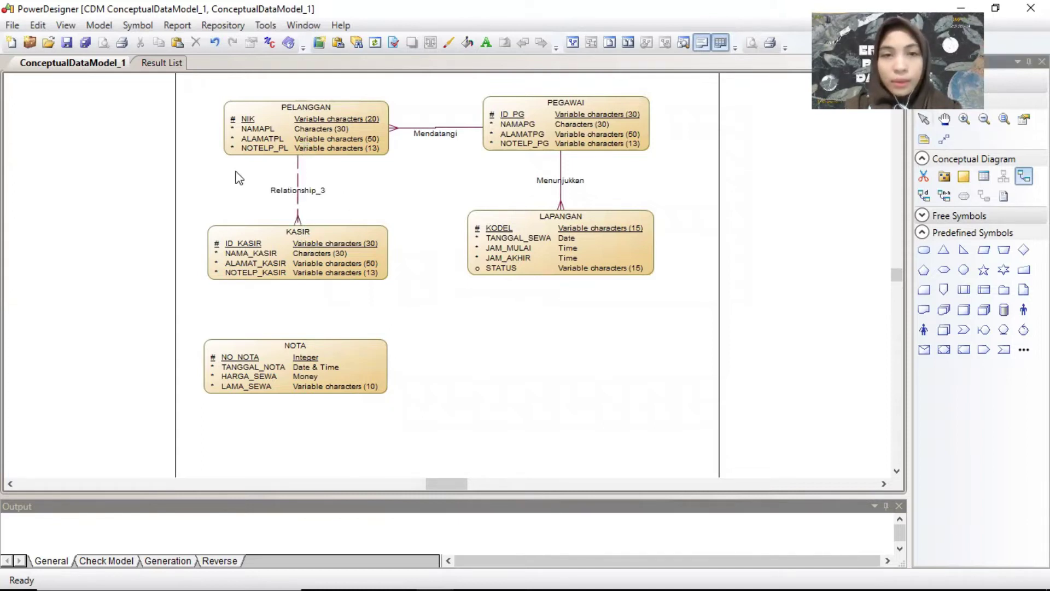
right_click(296, 188)
double_click(311, 192)
text(Membayar)
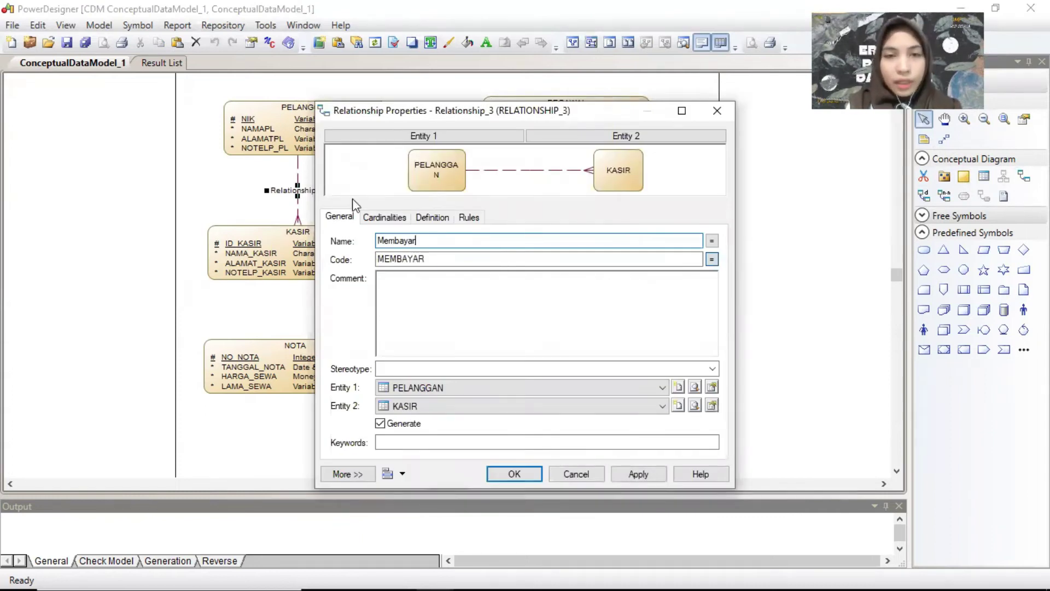
Step: Set the Membayar relationship's cardinality to many-to-one and make it mandatory in both directions
click(384, 218)
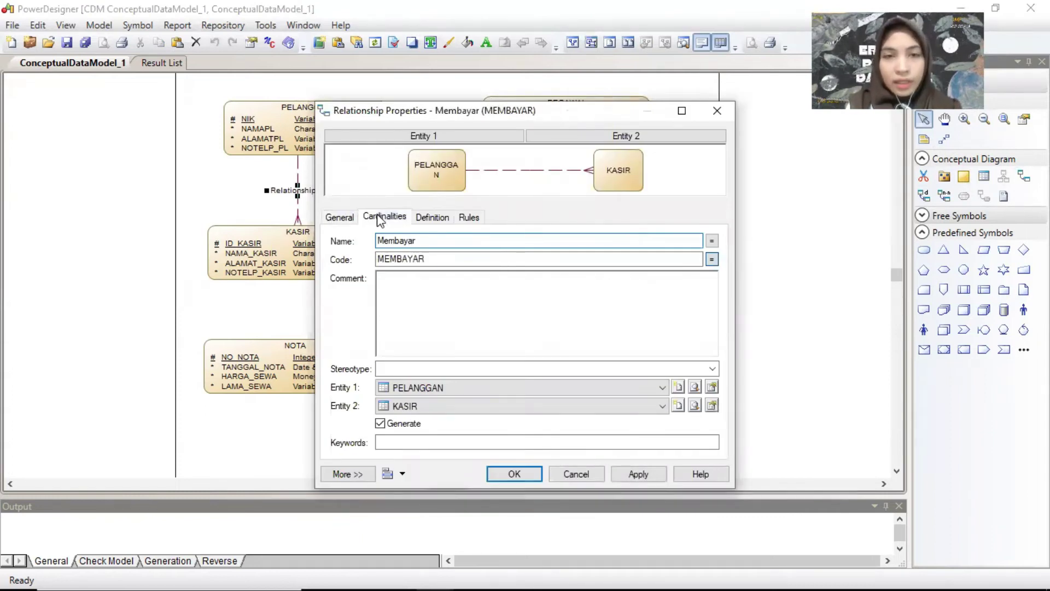
click(473, 283)
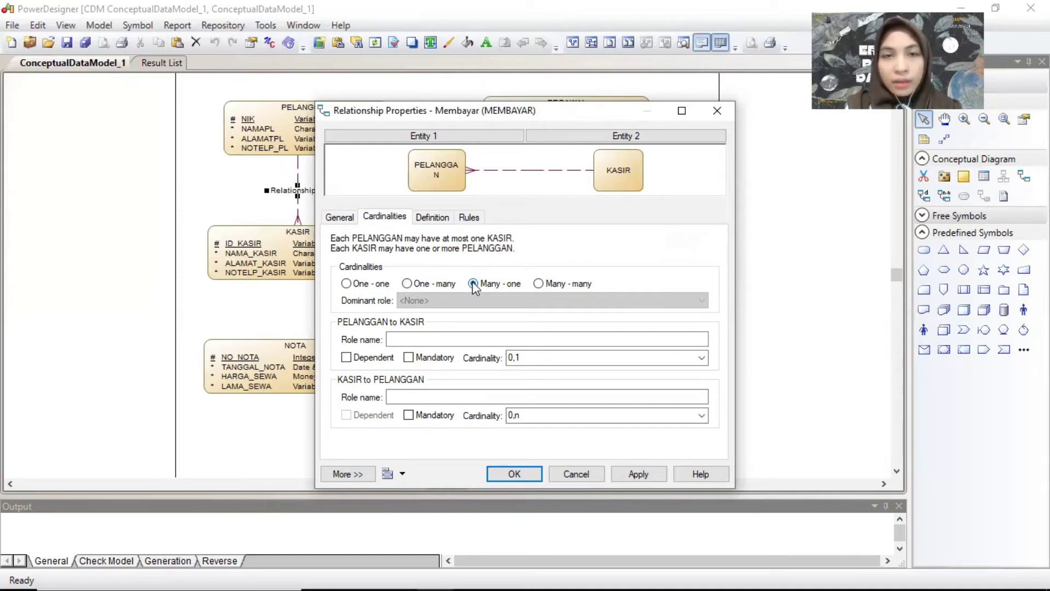
click(421, 359)
click(423, 415)
click(499, 471)
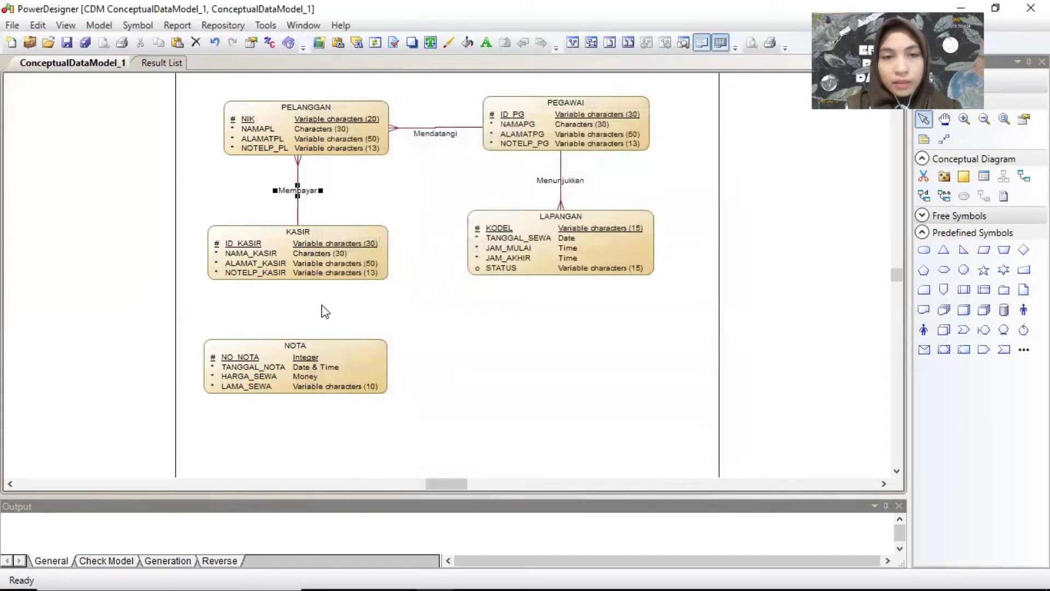
Step: Draw a relationship from the KASIR entity to the NOTA entity and name it membuat
click(1024, 176)
drag(299, 272, 313, 370)
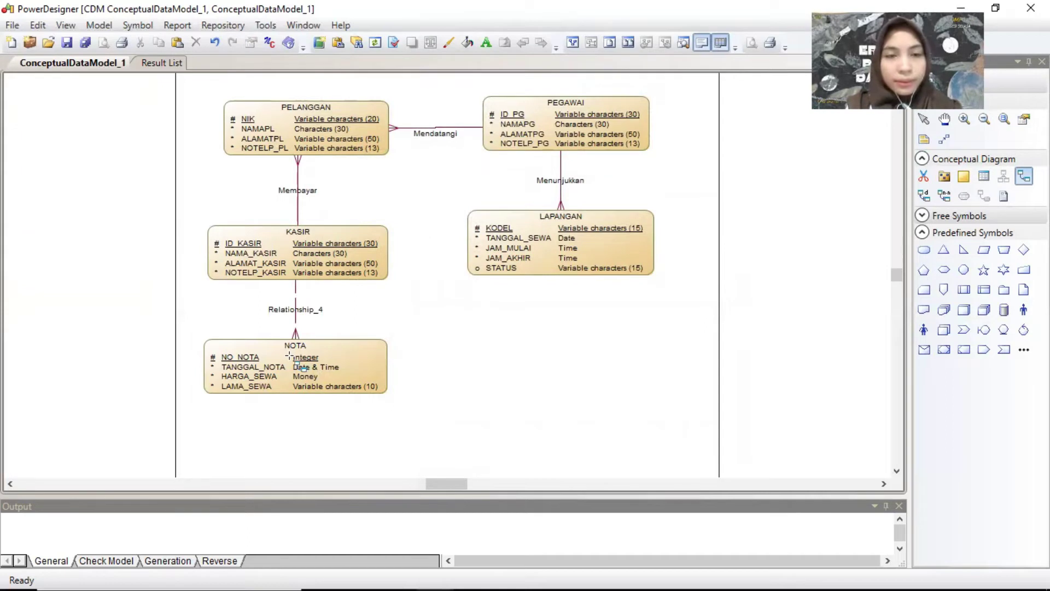
click(926, 121)
double_click(295, 324)
text(membat)
key(BackSpace)
key(BackSpace)
text(uat)
Step: Make the one-to-many membuat relationship mandatory in both directions
click(385, 217)
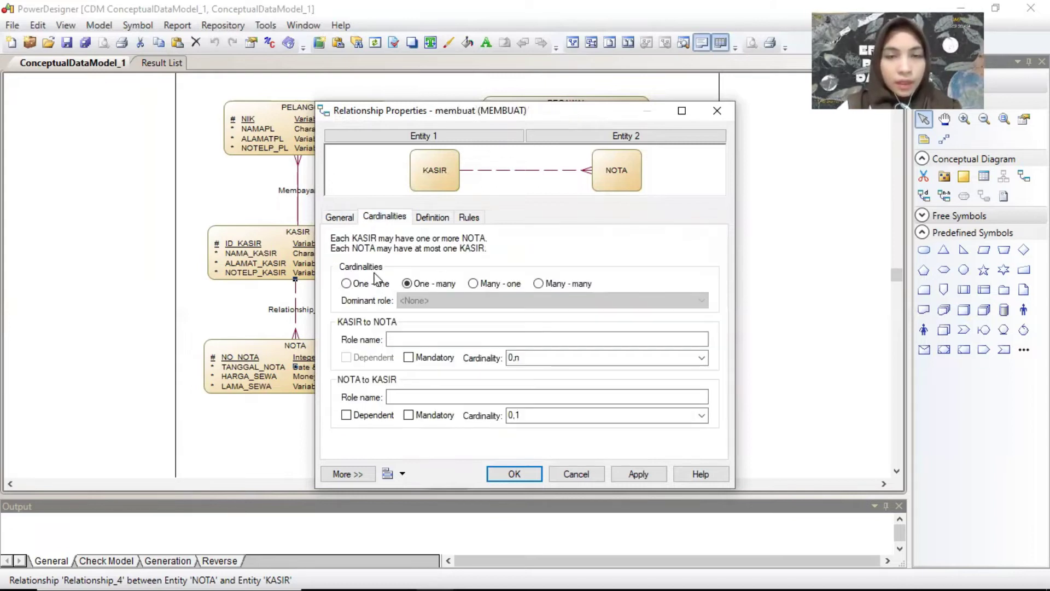
click(422, 358)
click(435, 417)
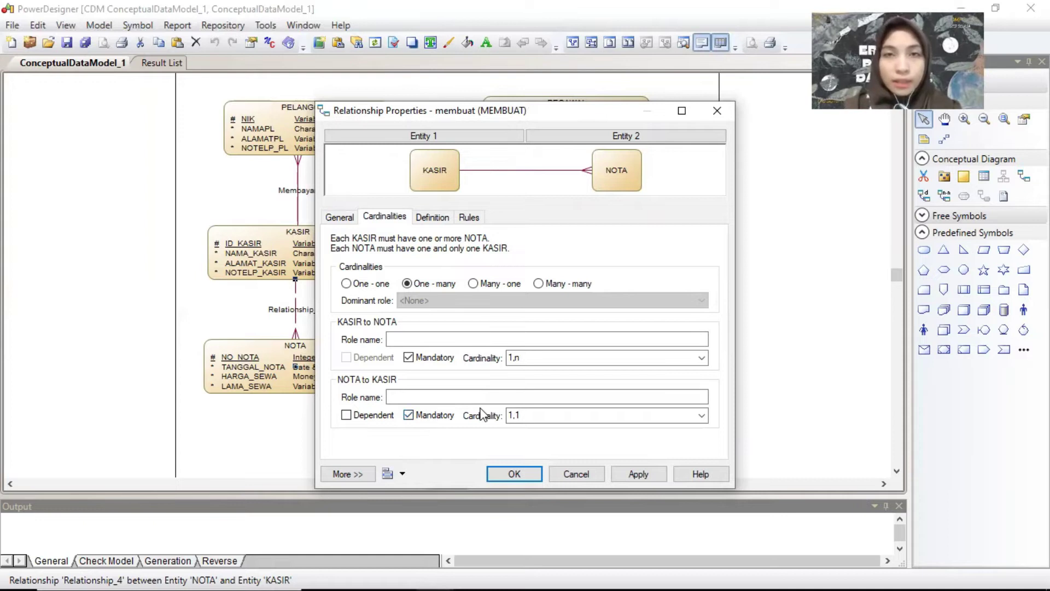
click(514, 473)
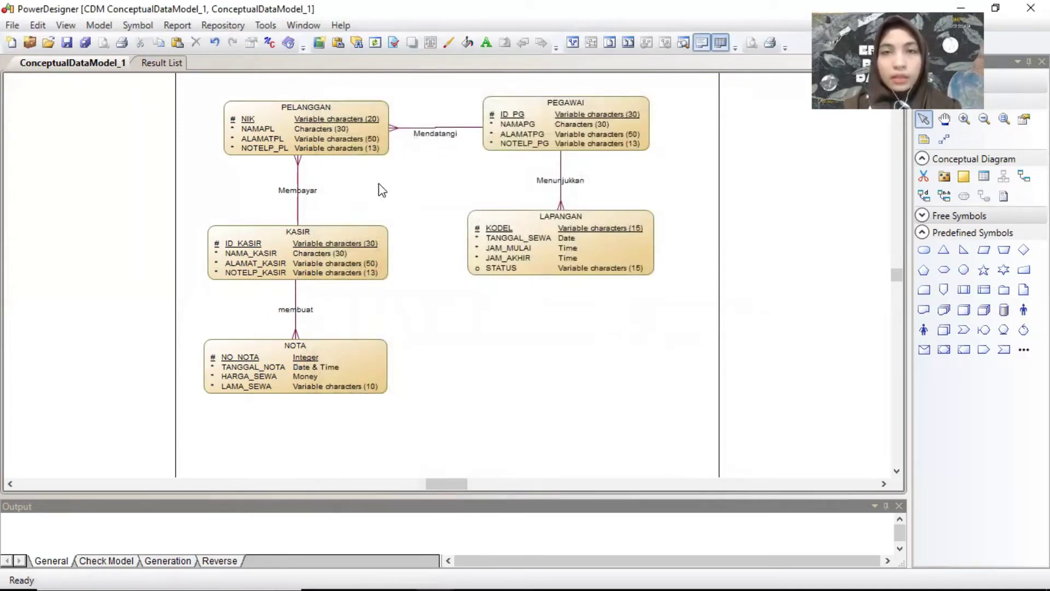
Step: Apply a light cyan fill color to the PELANGGAN, PEGAWAI, LAPANGAN, KASIR and NOTA entities
click(383, 150)
click(468, 42)
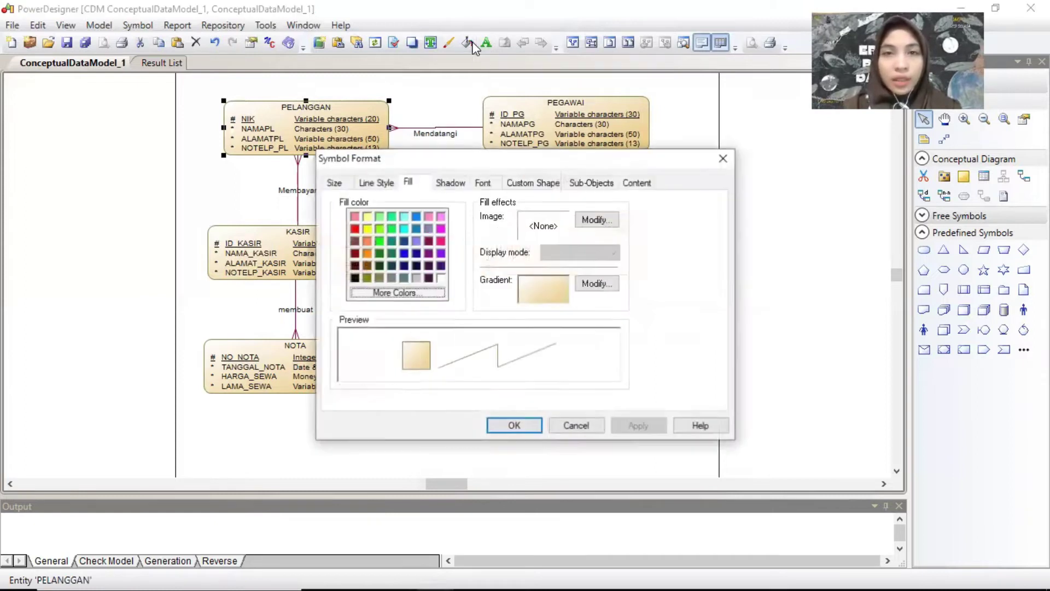
click(403, 218)
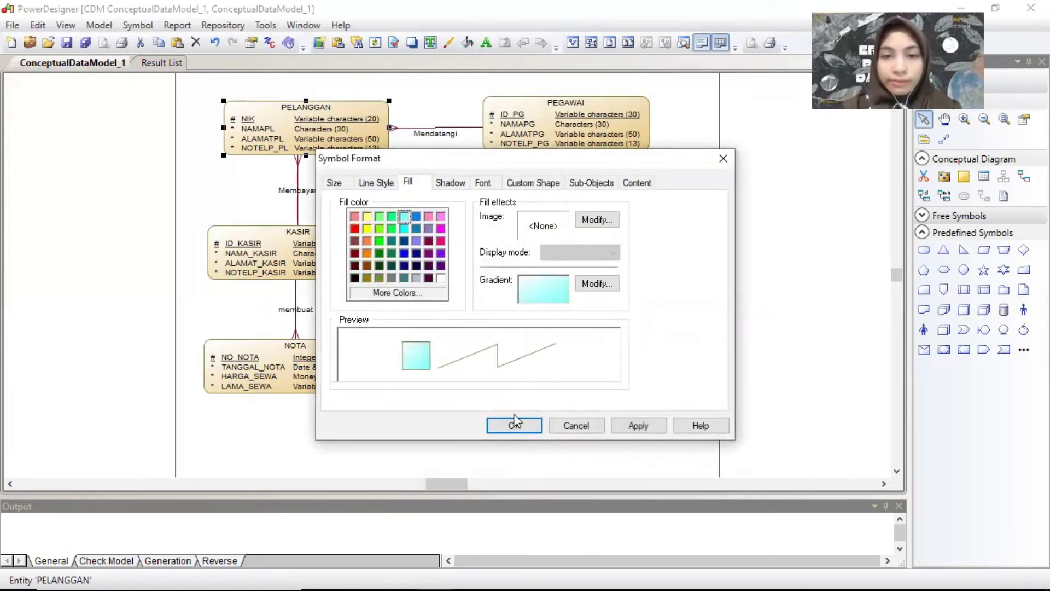
click(513, 419)
click(533, 123)
click(467, 42)
click(403, 217)
click(513, 425)
click(481, 247)
click(467, 42)
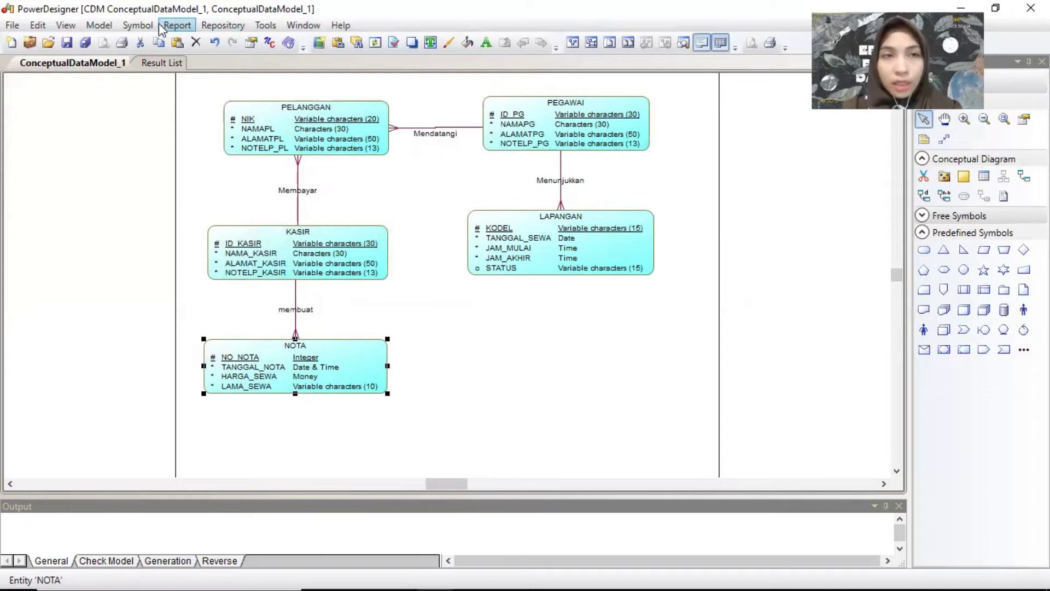
Step: Run Check Model on the conceptual data model with the default check options
click(265, 25)
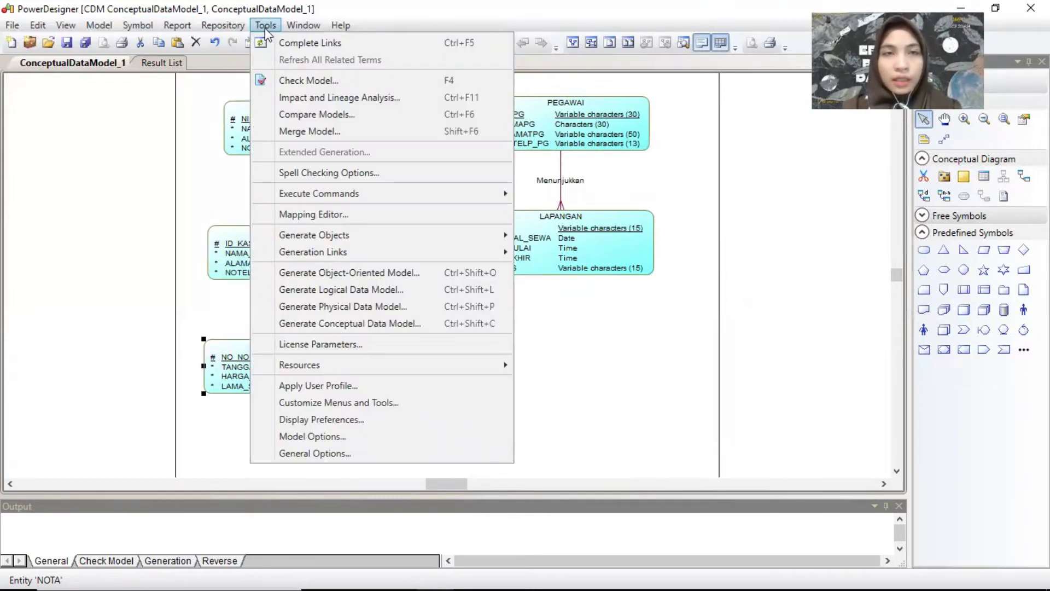
click(280, 81)
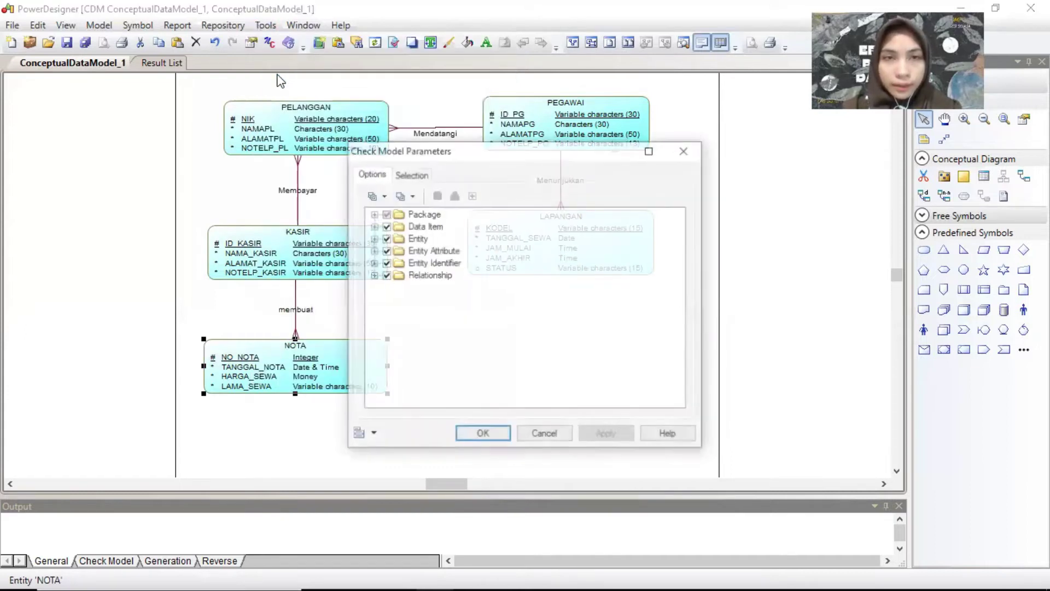
click(480, 433)
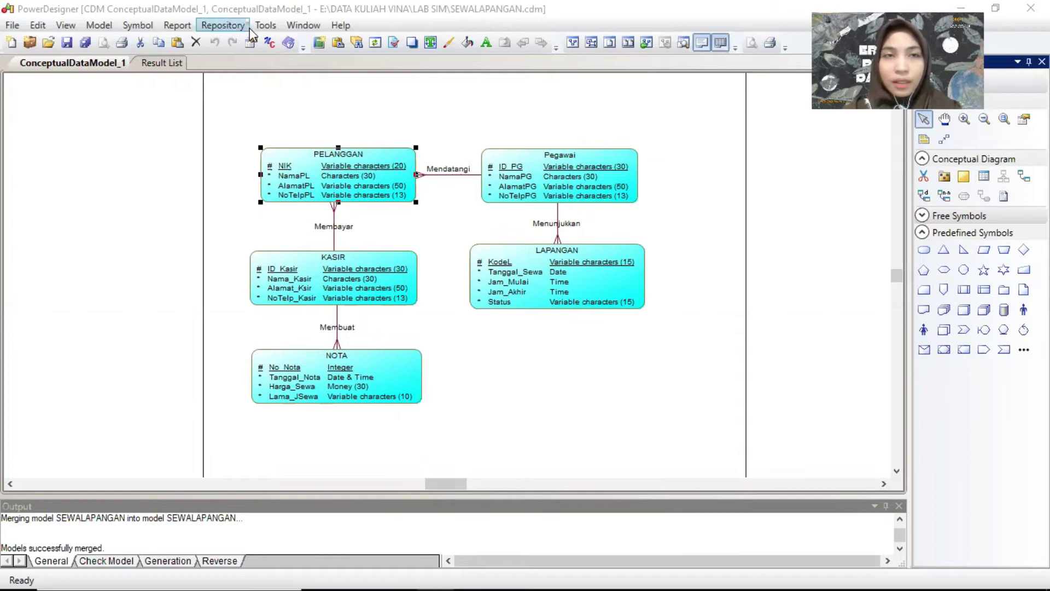
Step: Generate a new Physical Data Model named sewalapangangolf for MySQL 5.0 from the SEWALAPANGAN conceptual model
click(266, 25)
click(266, 25)
click(265, 25)
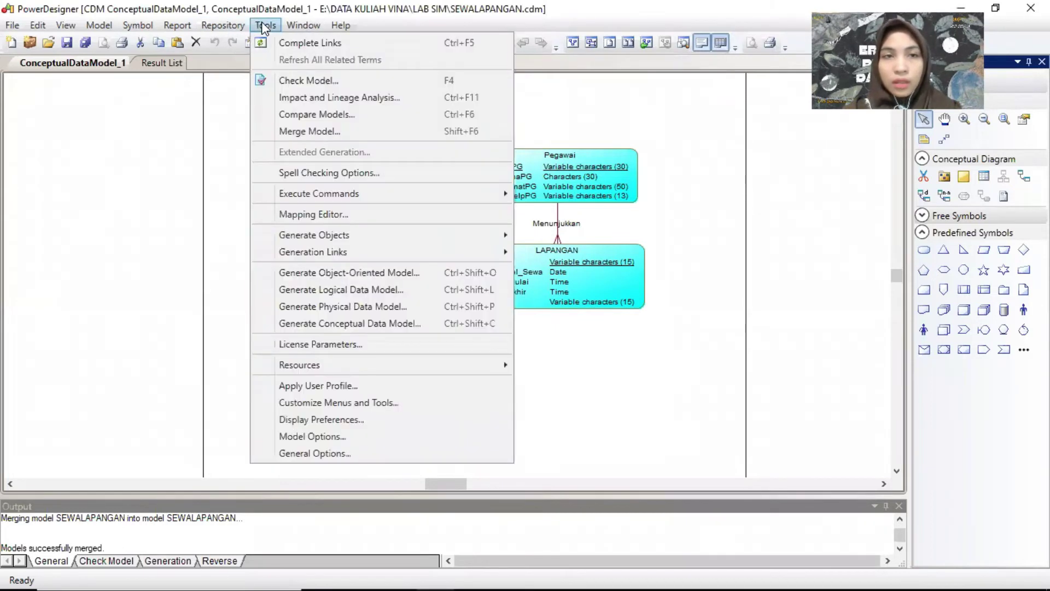
click(327, 307)
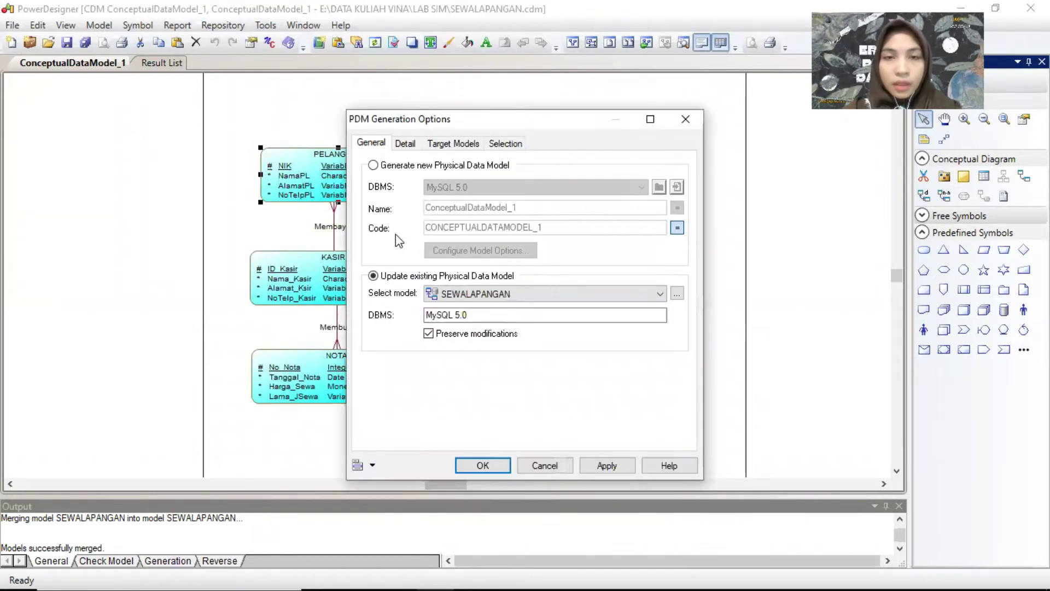
click(436, 166)
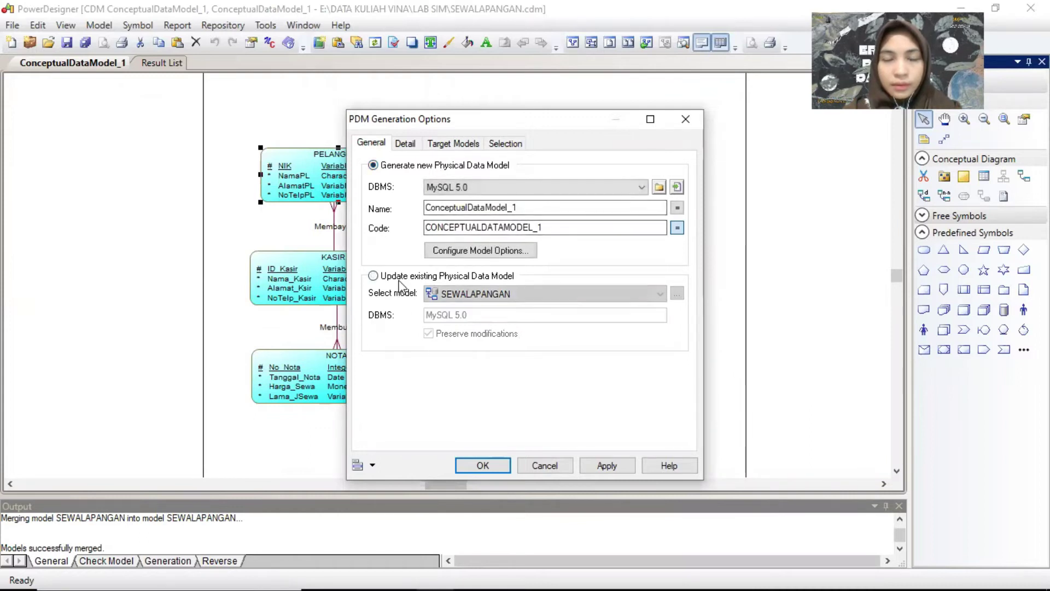
double_click(465, 210)
text(s)
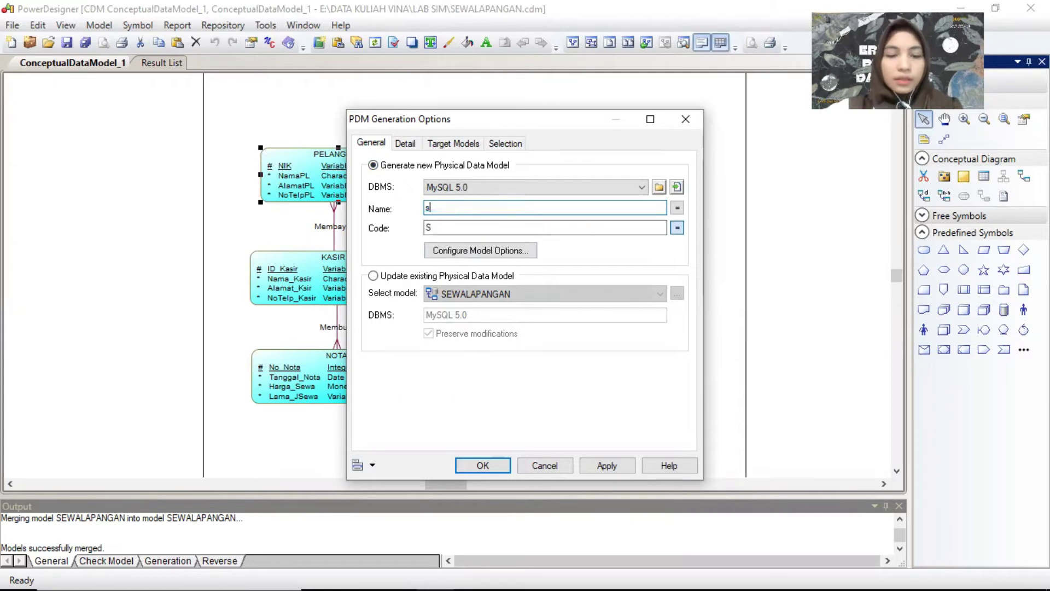
text(ewalapangan )
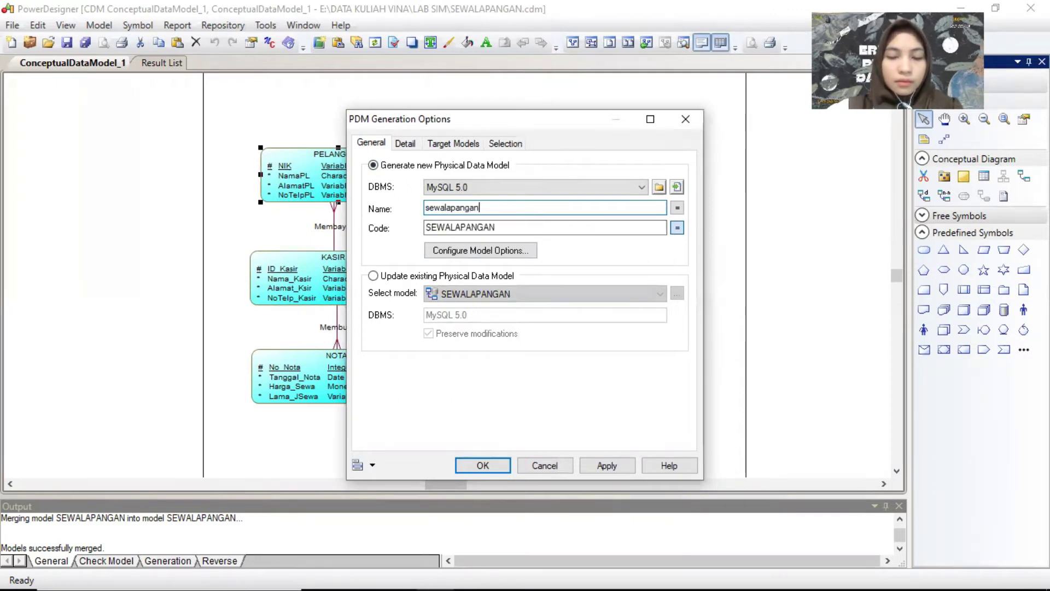
text(golf)
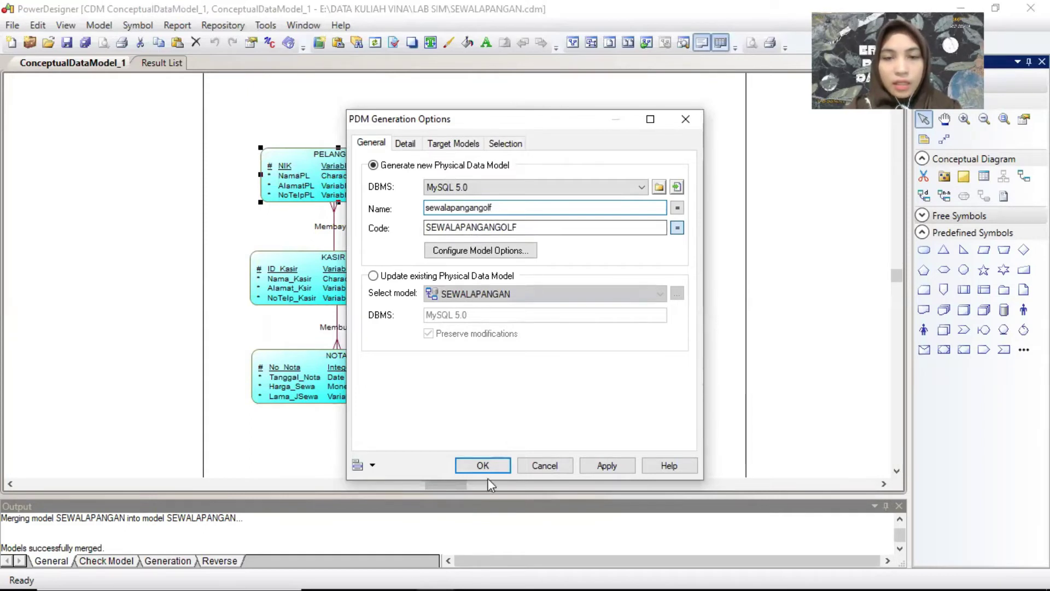
click(481, 464)
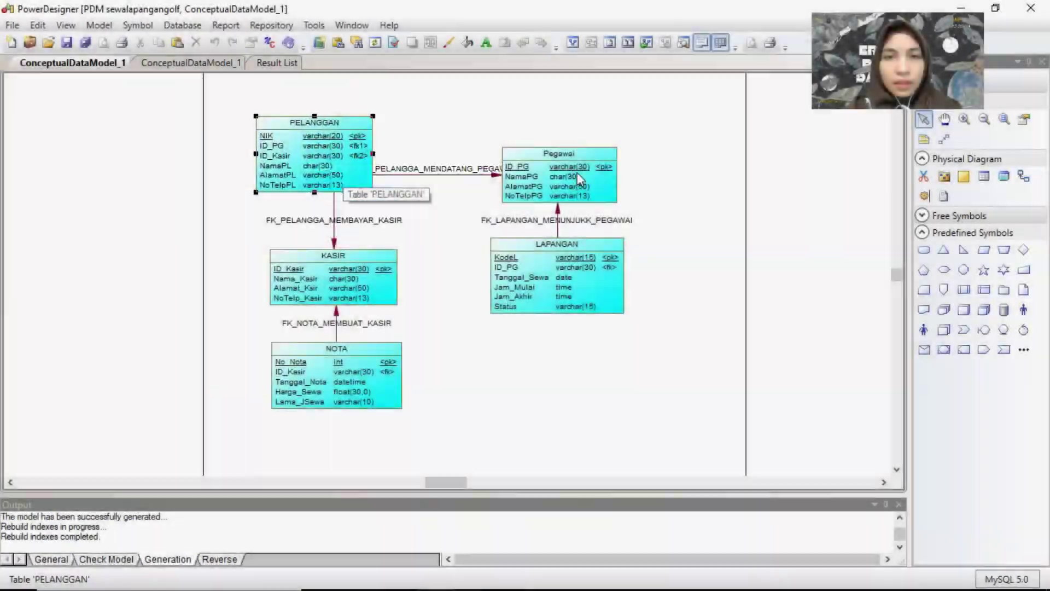
Step: Rearrange the Pegawai, LAPANGAN, KASIR and NOTA tables so they are spaced apart and their reference lines run straight
click(599, 174)
drag(598, 173, 639, 158)
click(599, 277)
drag(599, 274, 631, 283)
drag(285, 274, 268, 280)
drag(313, 383, 309, 419)
click(603, 162)
drag(602, 148, 600, 132)
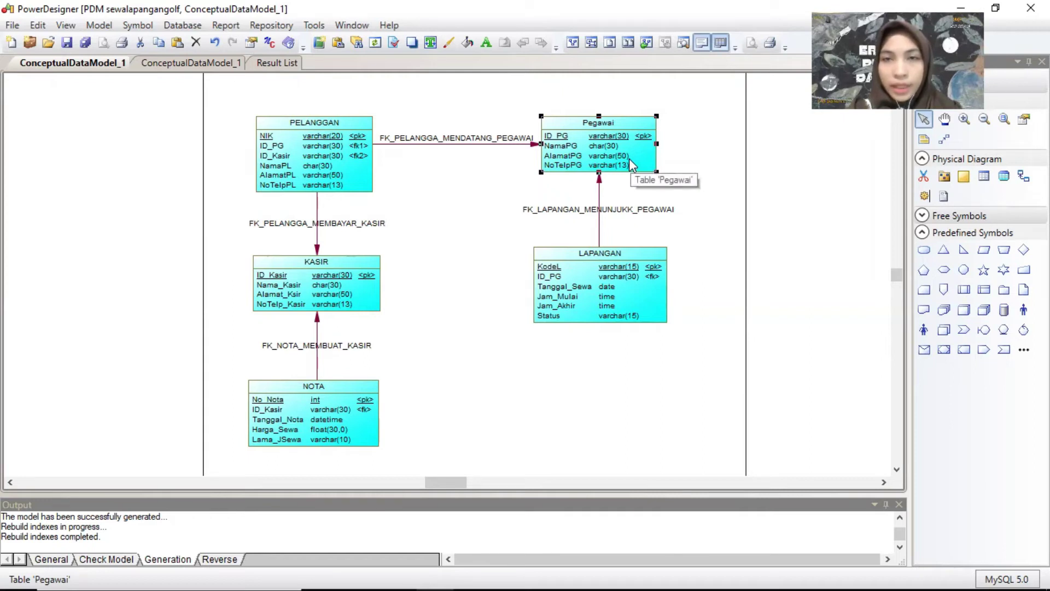
click(621, 281)
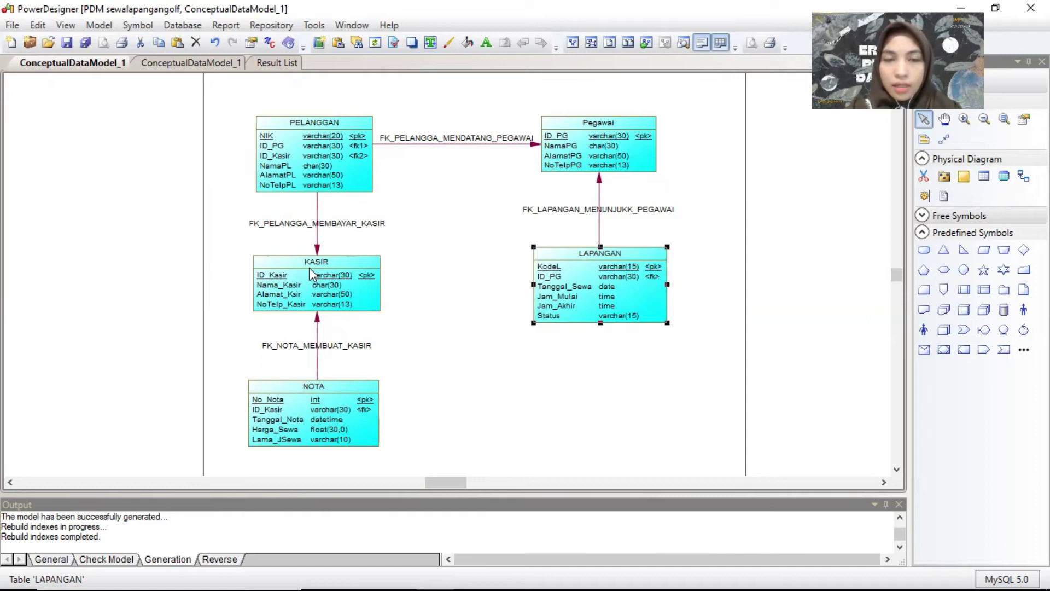
click(410, 258)
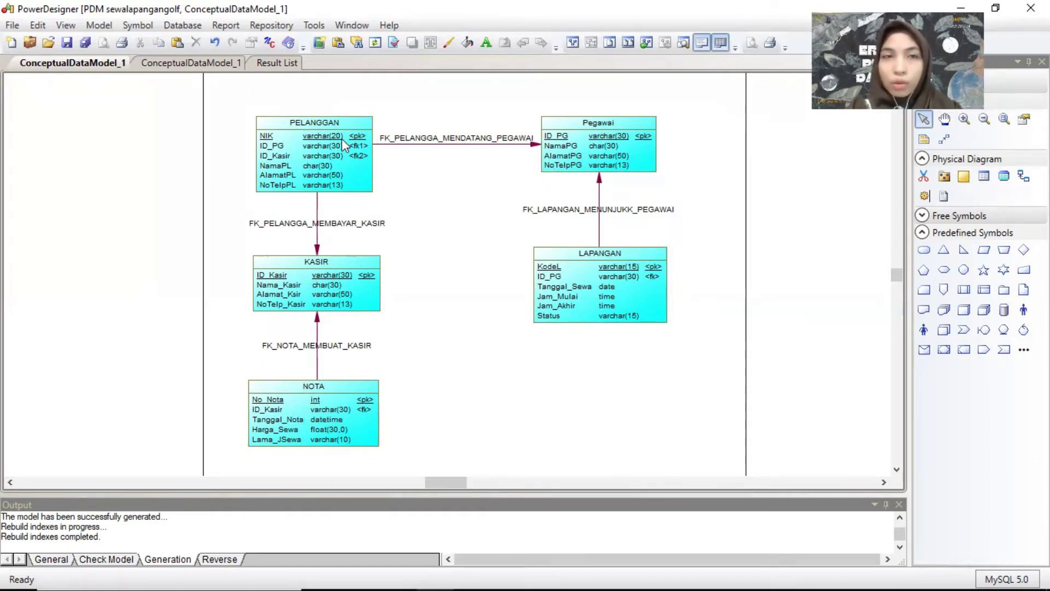
Step: Run Check Model on the physical data model, review the error and warning summary, and return to its diagram
click(314, 25)
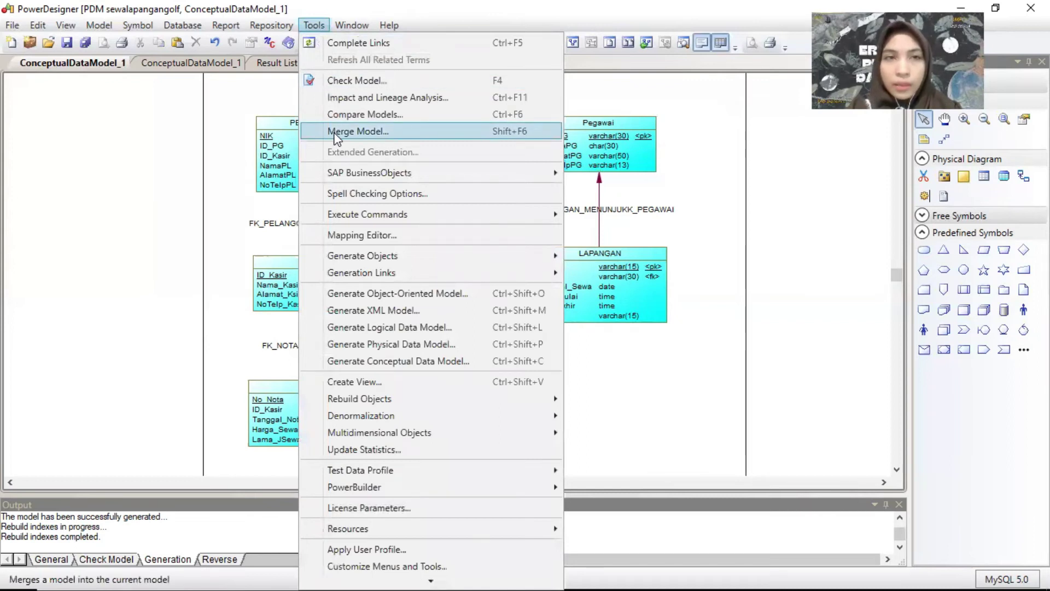
click(330, 84)
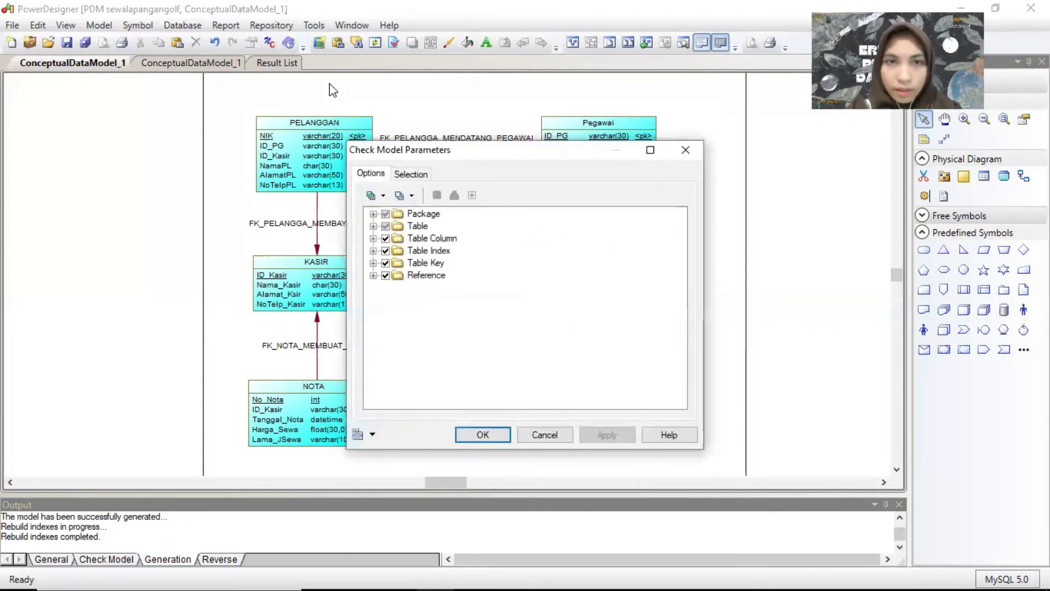
click(484, 429)
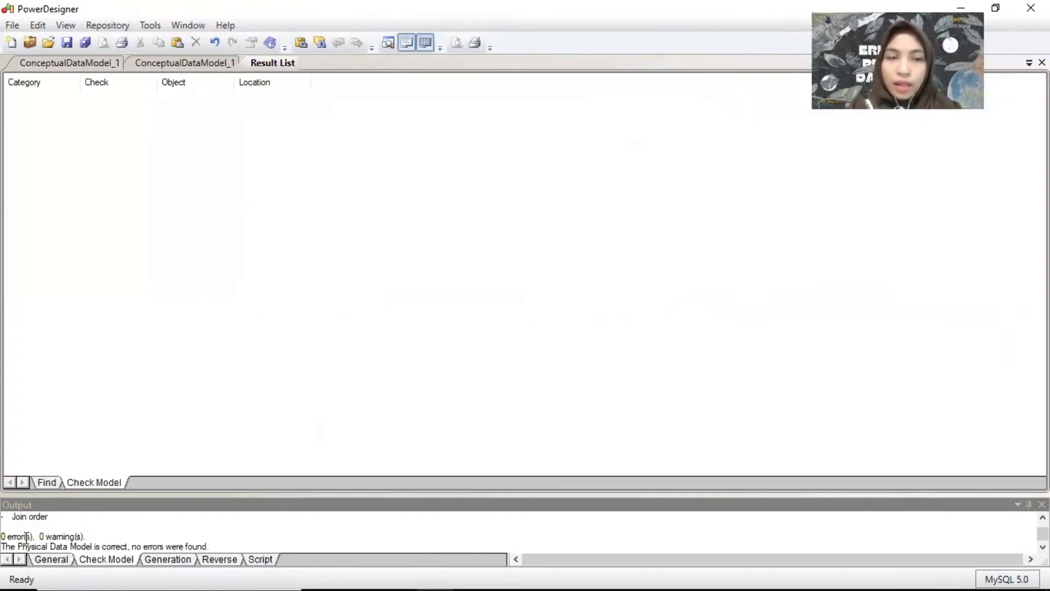
drag(8, 536, 77, 534)
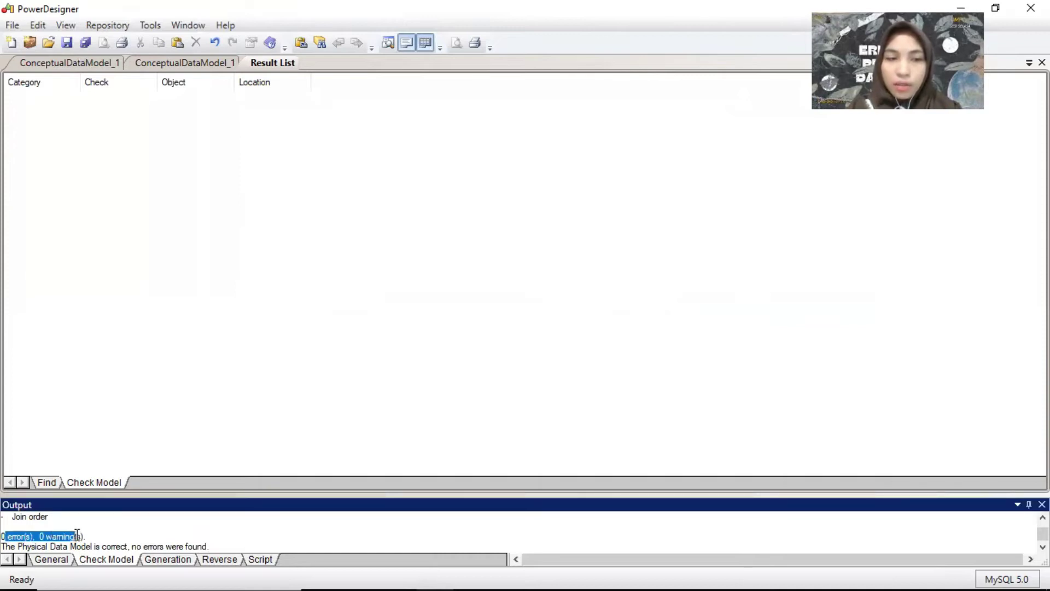
click(77, 64)
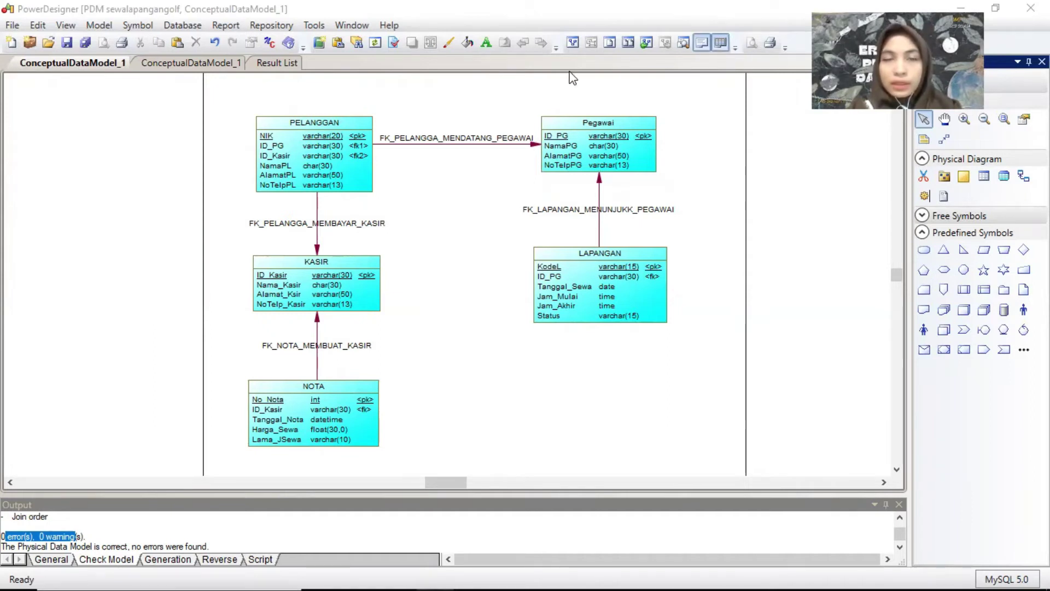
Step: Generate the MySQL database creation script from the physical data model with the file name sewalapangangolf.sql
click(180, 25)
click(180, 25)
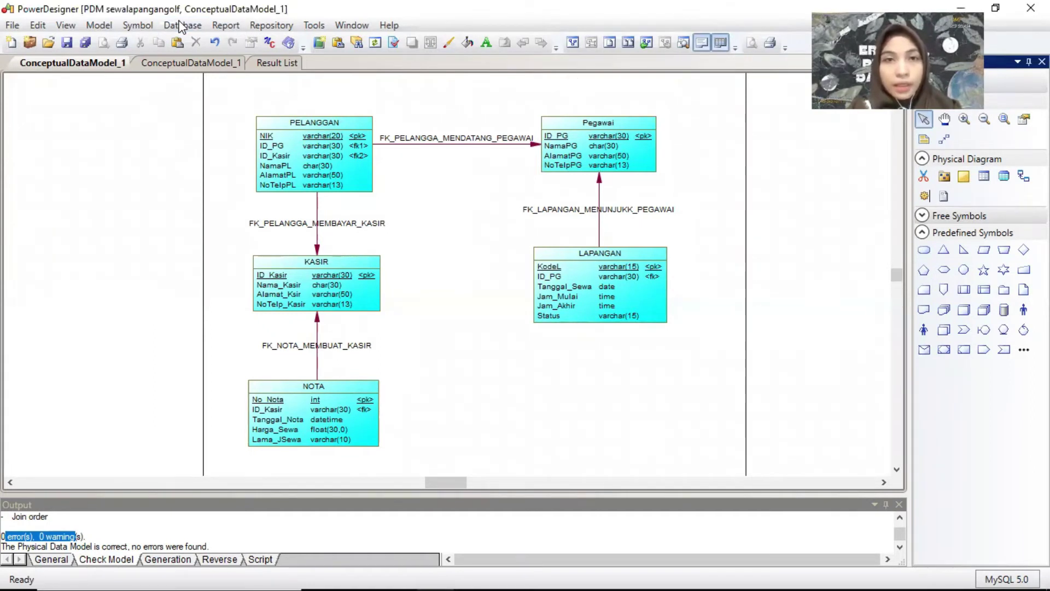
click(181, 26)
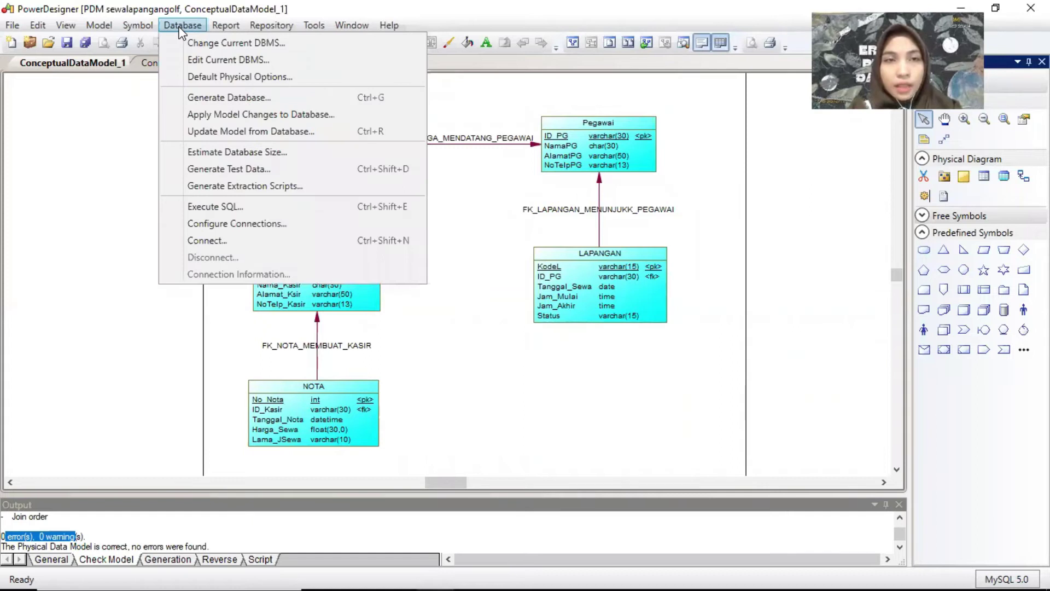
click(198, 99)
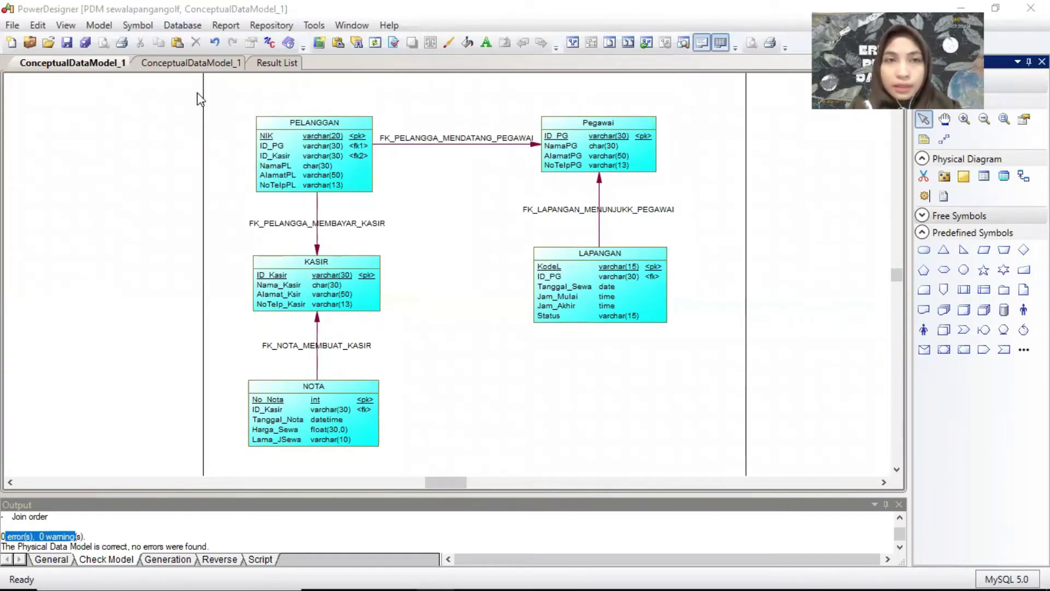
click(459, 224)
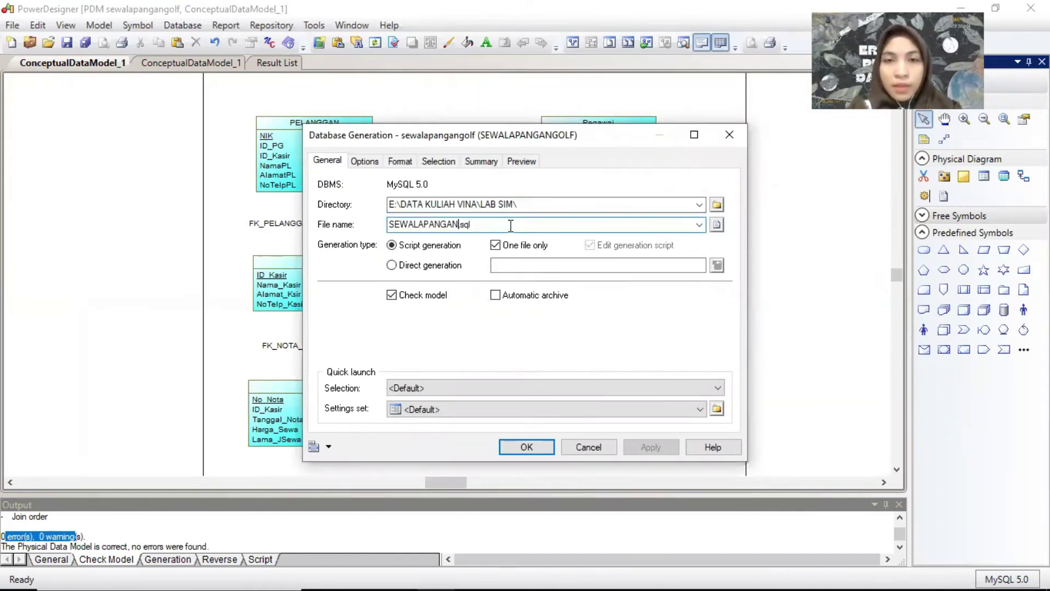
text(sewalapangan)
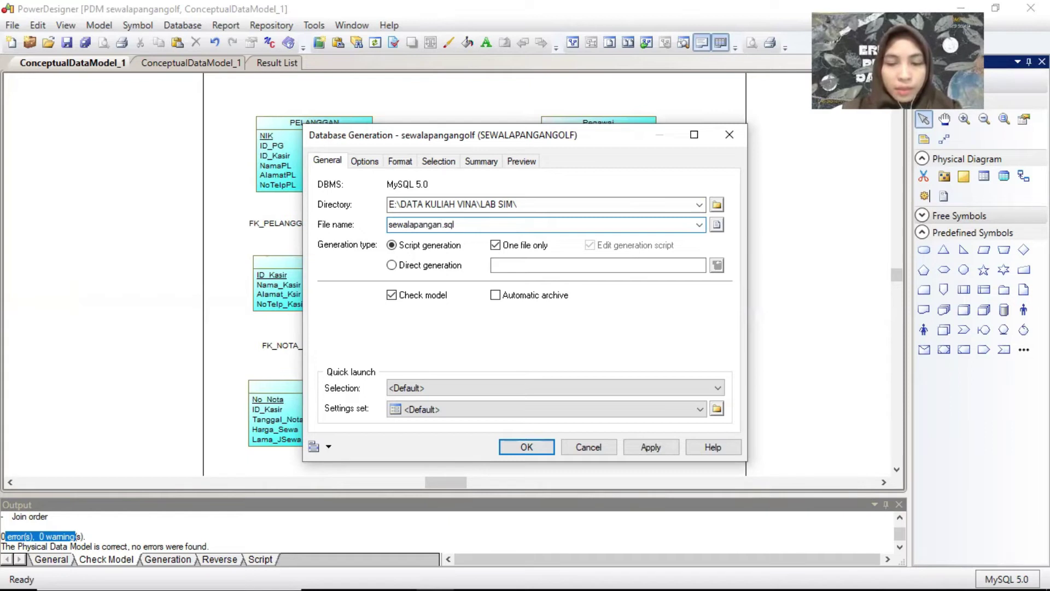
text(golf)
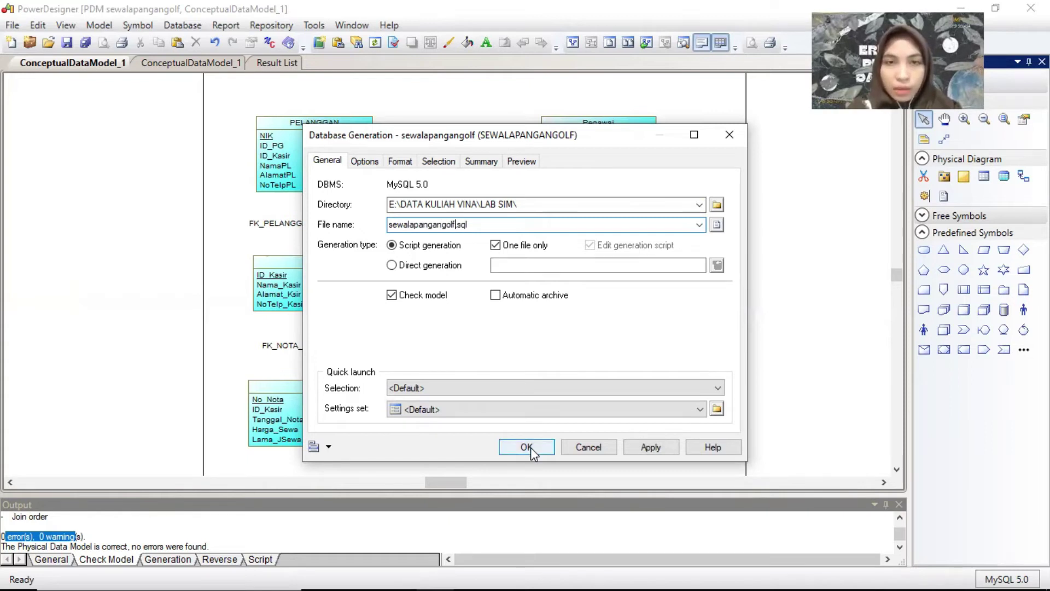
click(530, 449)
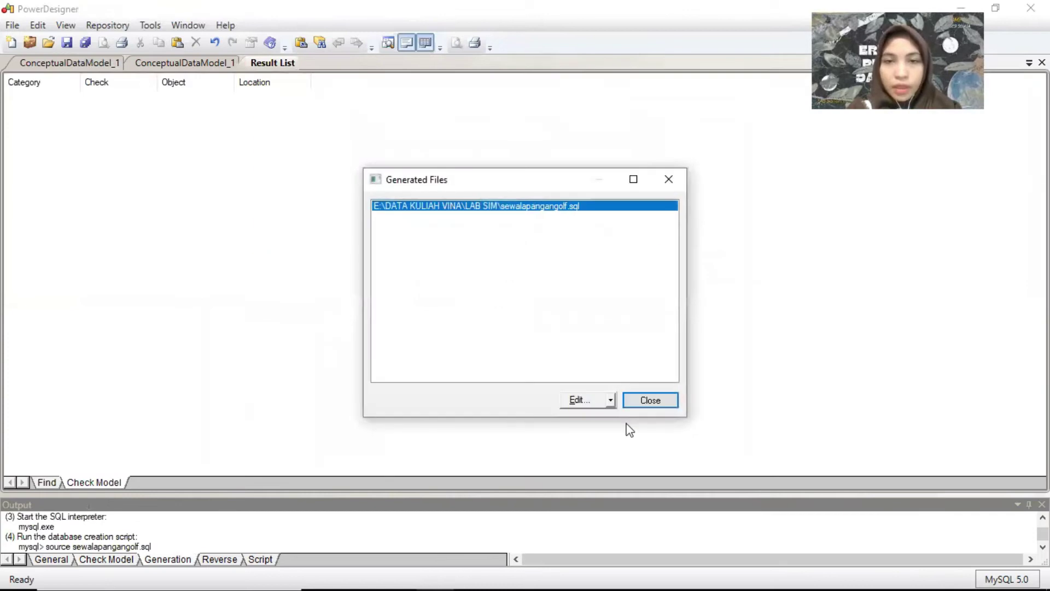
Step: Open the generated sewalapangangolf.sql script to inspect its SQL statements, and dismiss the list of generated files
click(594, 404)
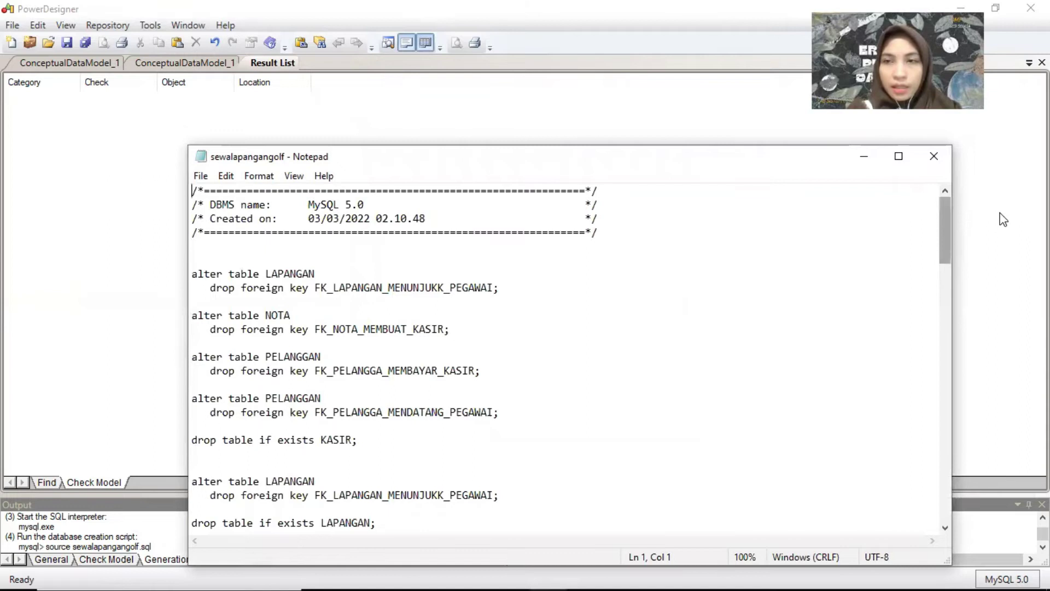
drag(944, 222, 953, 572)
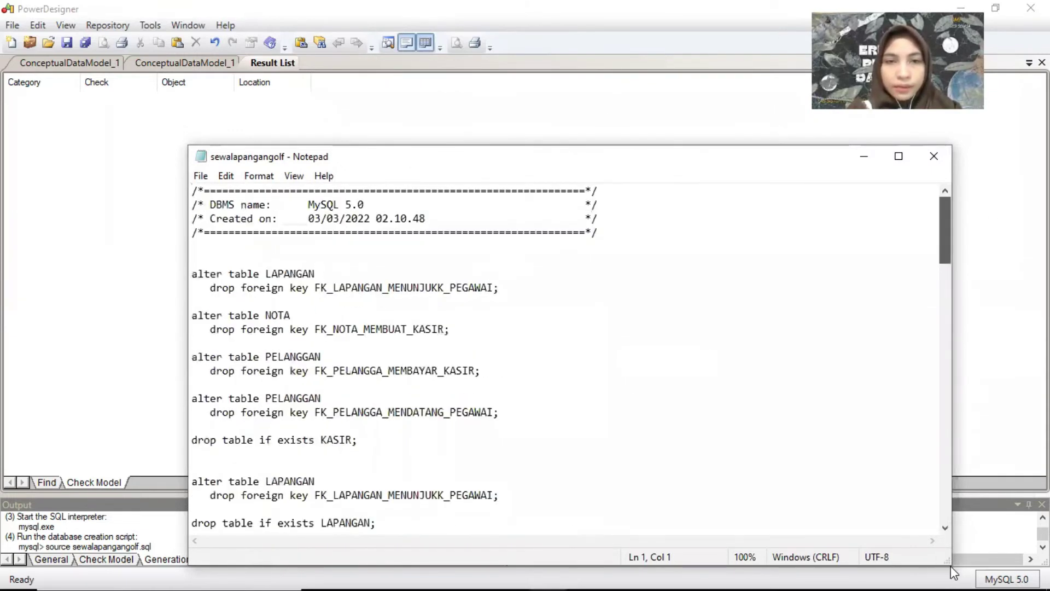
click(864, 157)
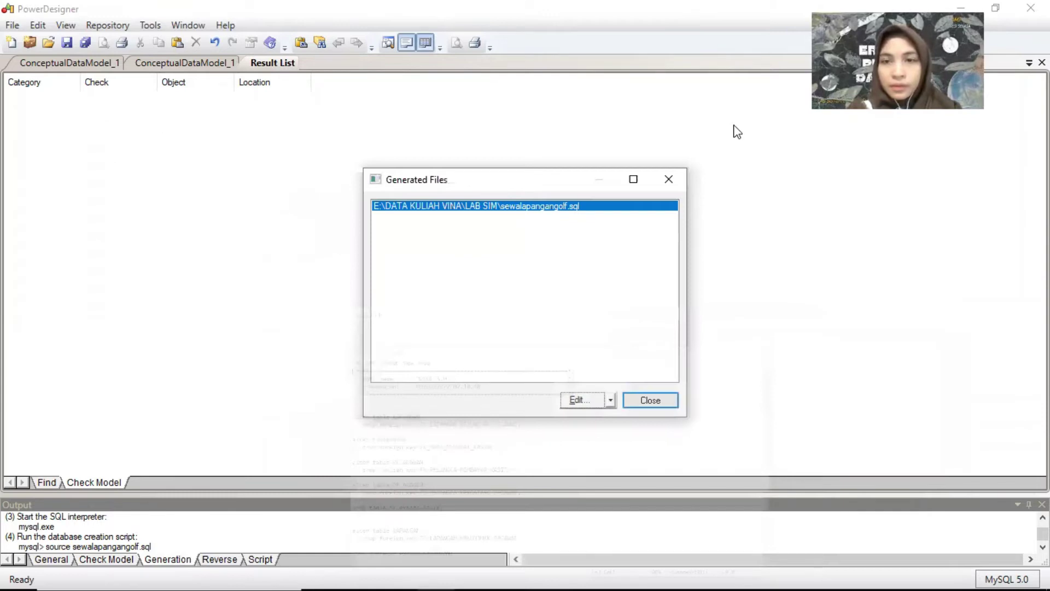
click(648, 400)
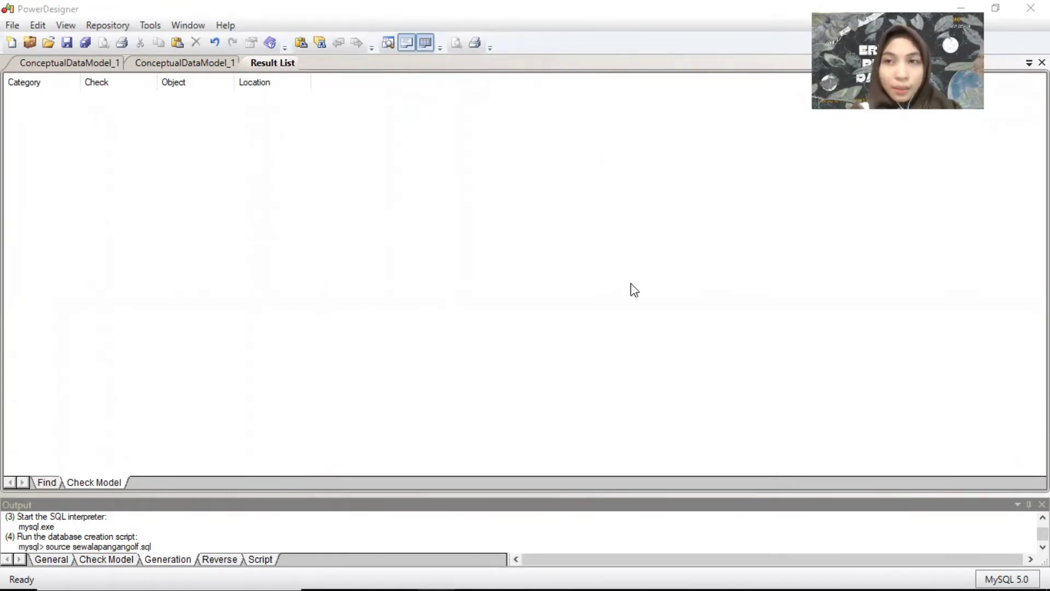
Step: Switch to the XAMPP Control Panel and open the MySQL module's phpMyAdmin administration page
mouse_move(411, 573)
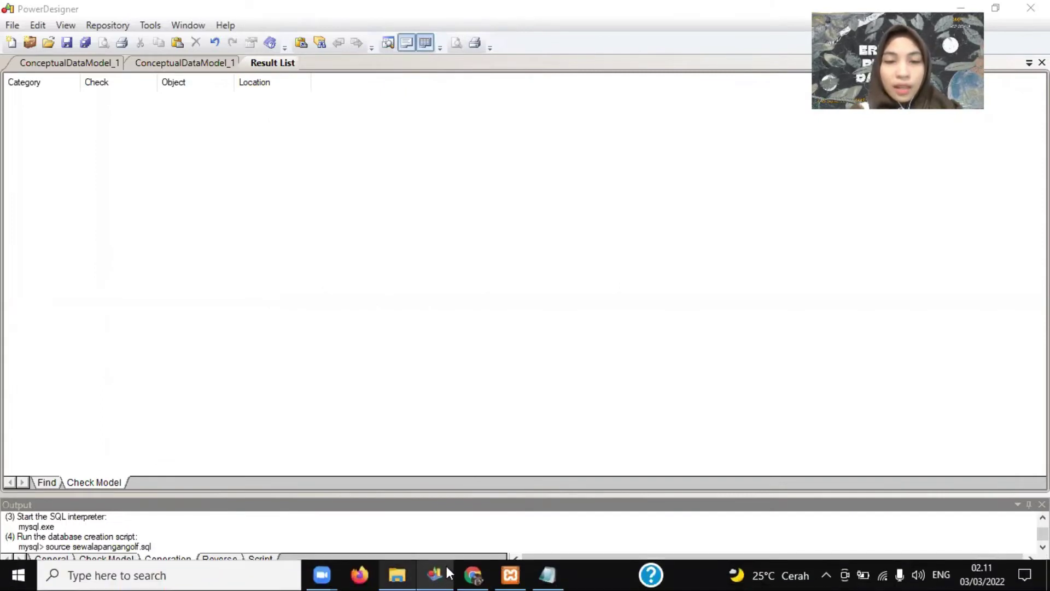
click(511, 575)
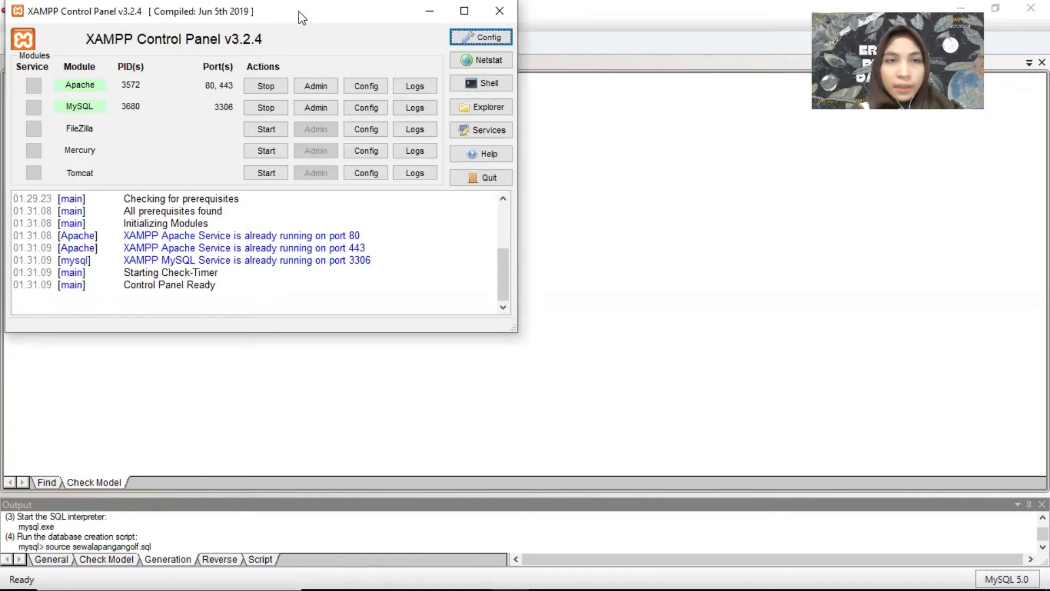
drag(303, 18, 479, 58)
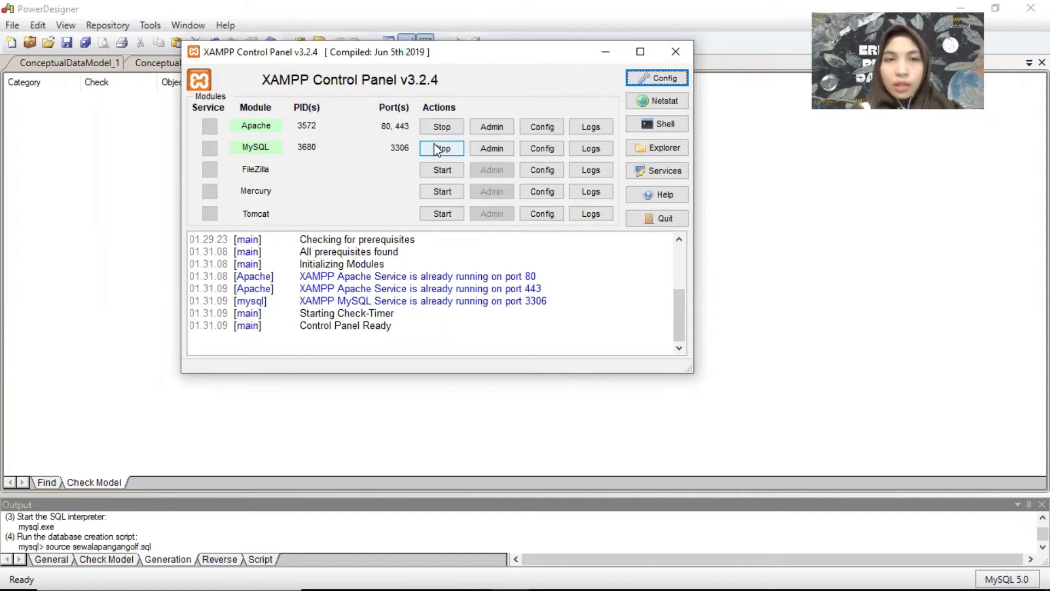
click(490, 156)
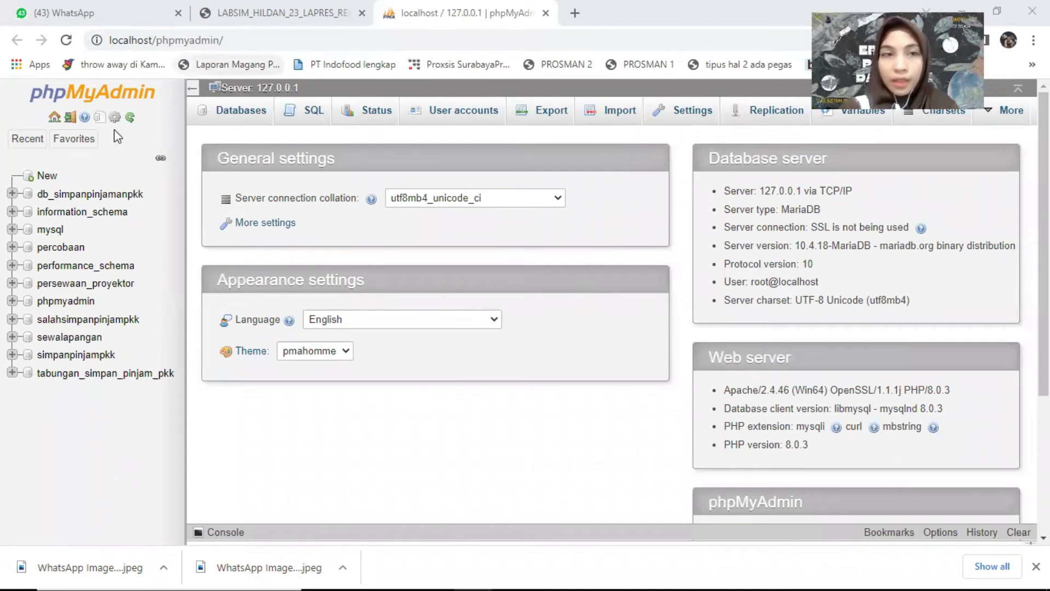
Step: Start a new database in phpMyAdmin and enter sewalapangangolf as its name
click(48, 176)
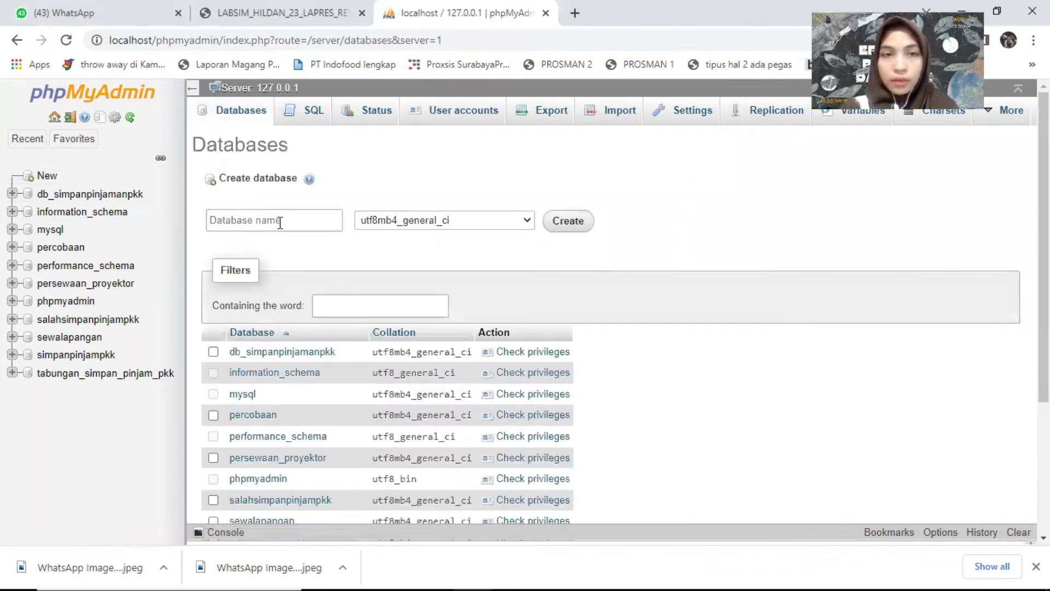
click(280, 222)
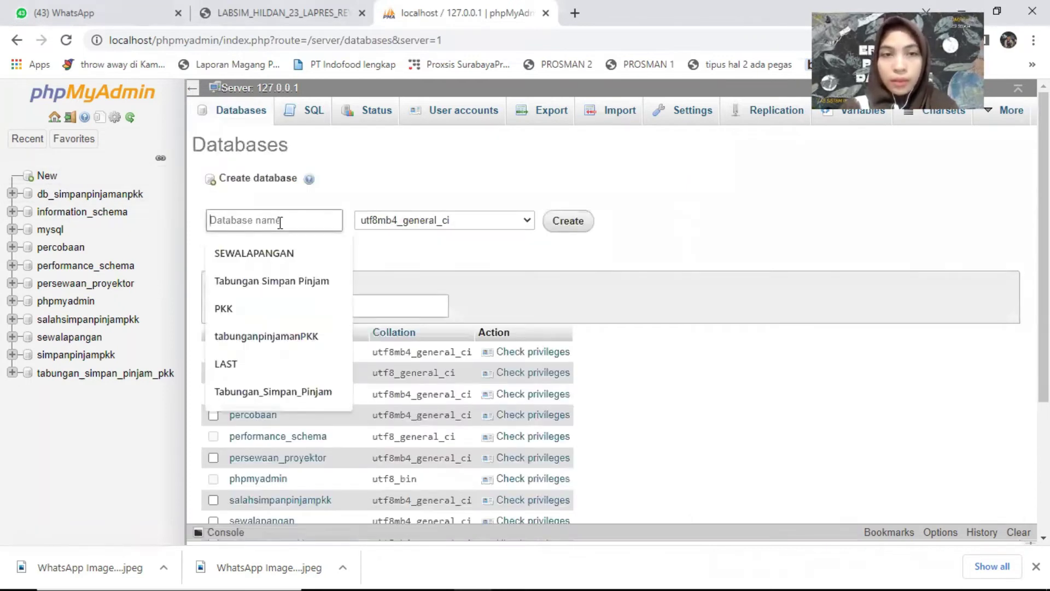
text(se)
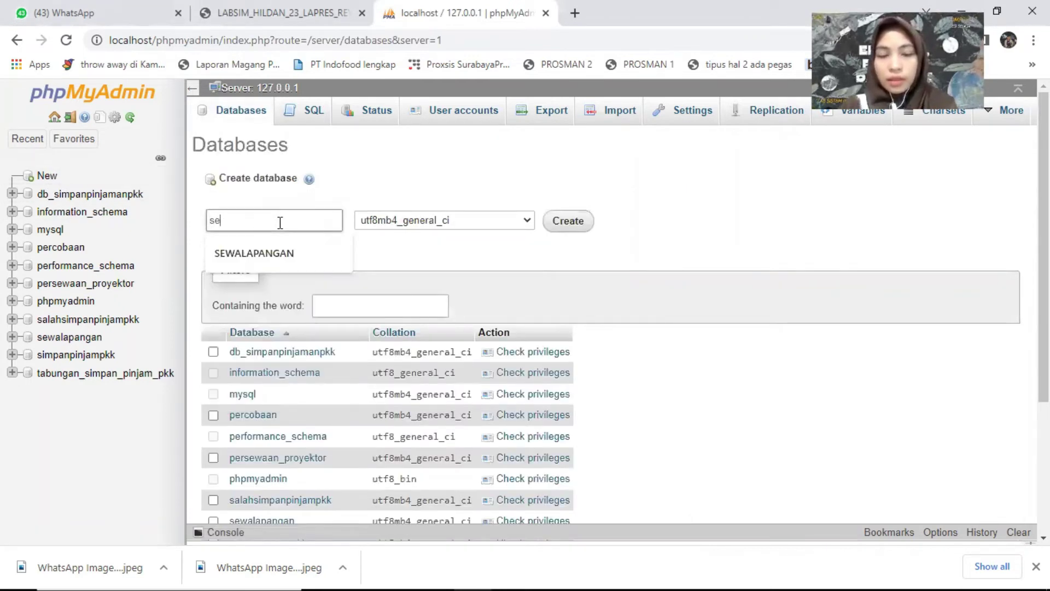
text(walapangang)
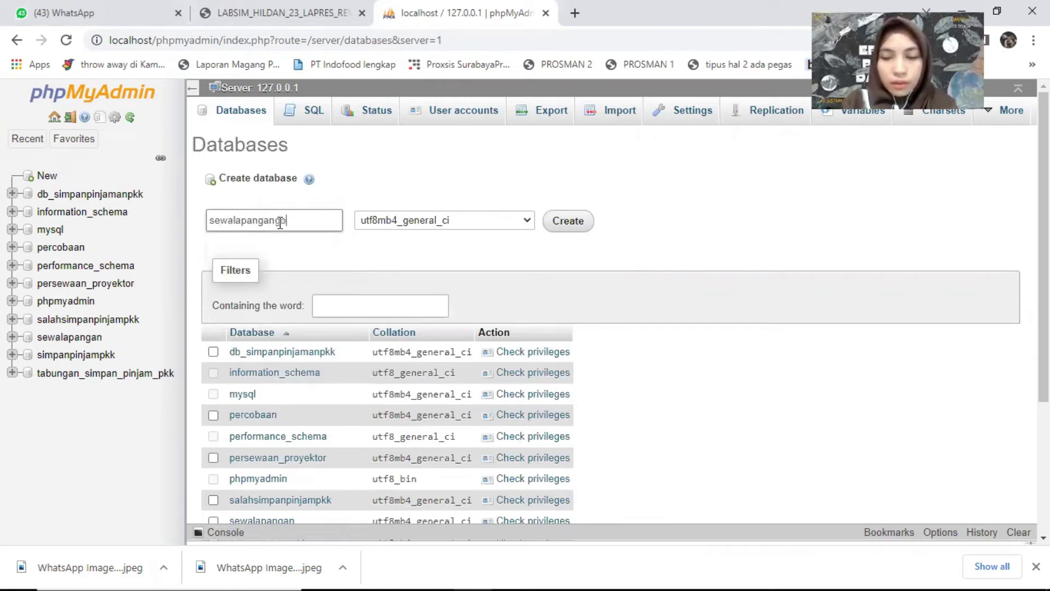
text(olf)
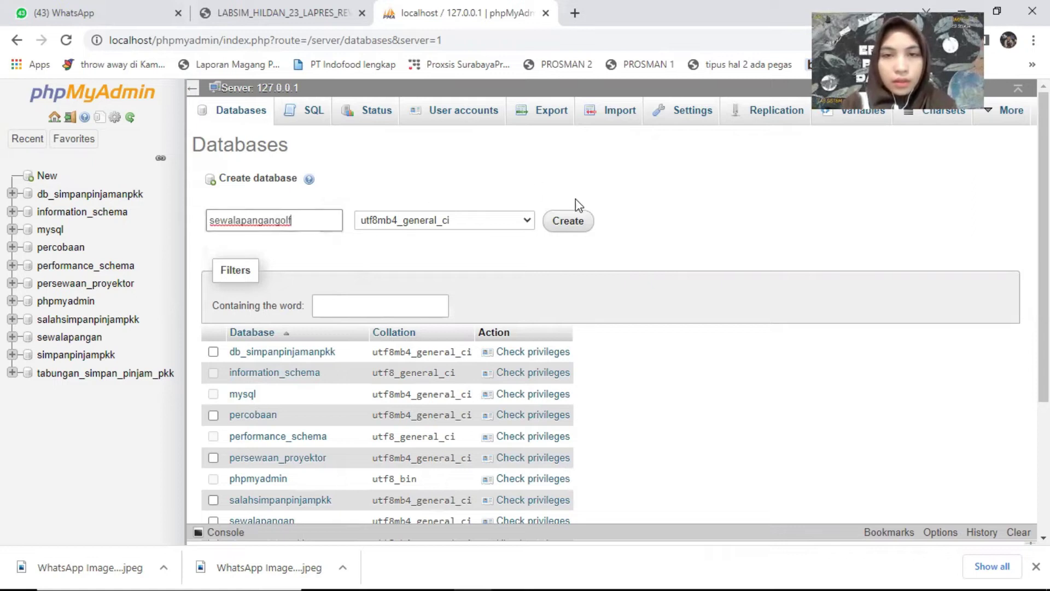
Step: Choose the sewalapangangolf.sql file from the LAB SIM folder for import into the server and check the import options
click(590, 111)
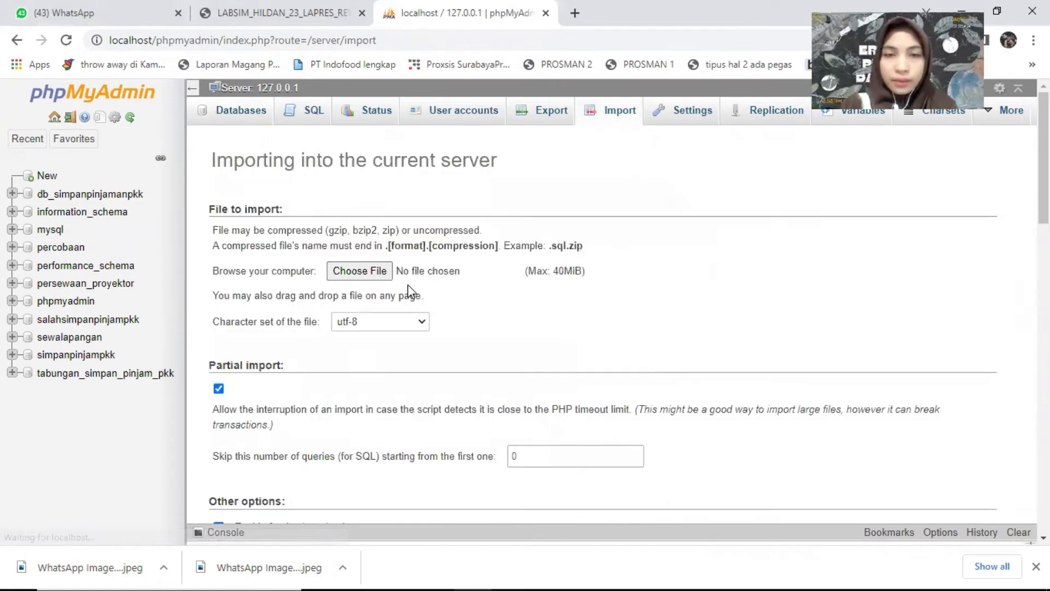
click(355, 271)
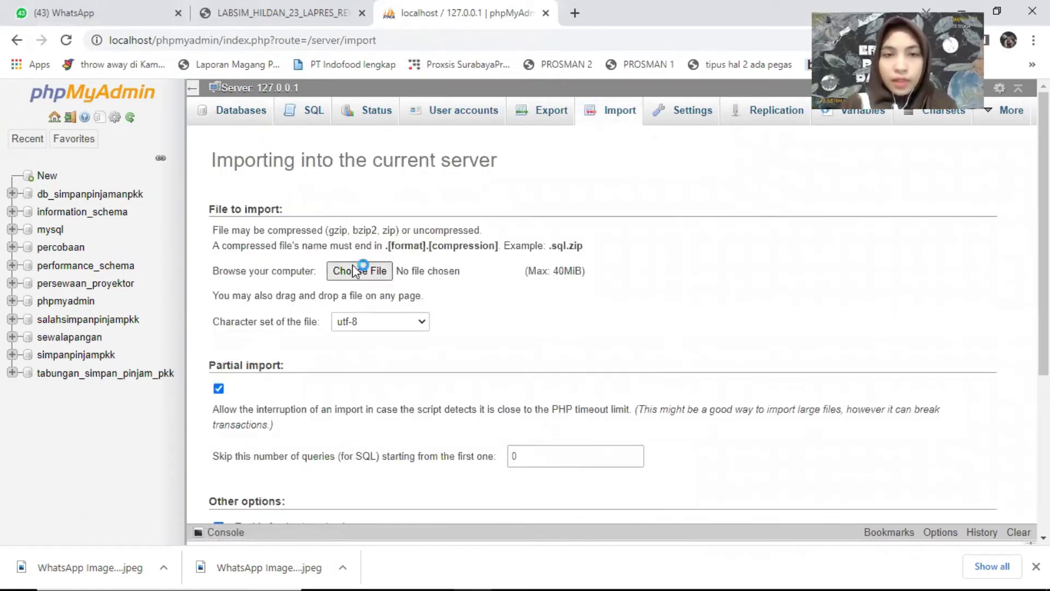
click(354, 271)
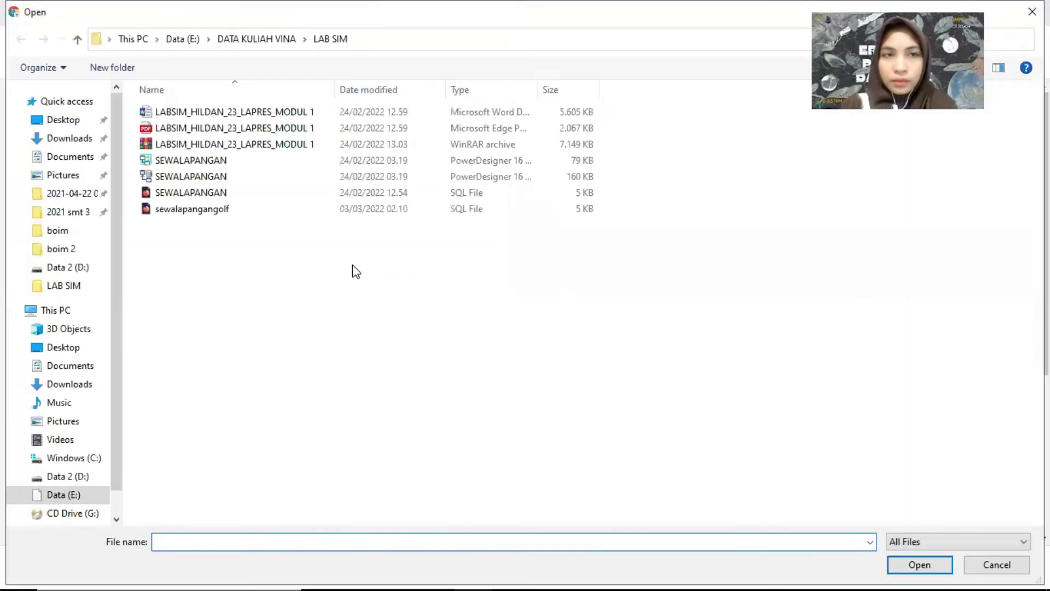
double_click(244, 215)
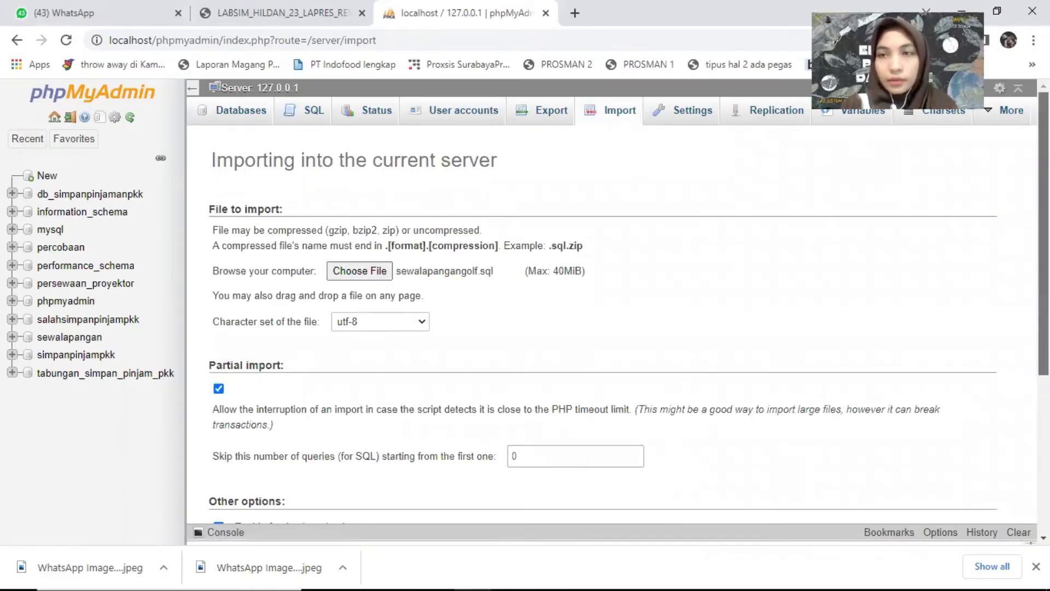
scroll(391, 300, down, 4)
scroll(621, 328, down, 1)
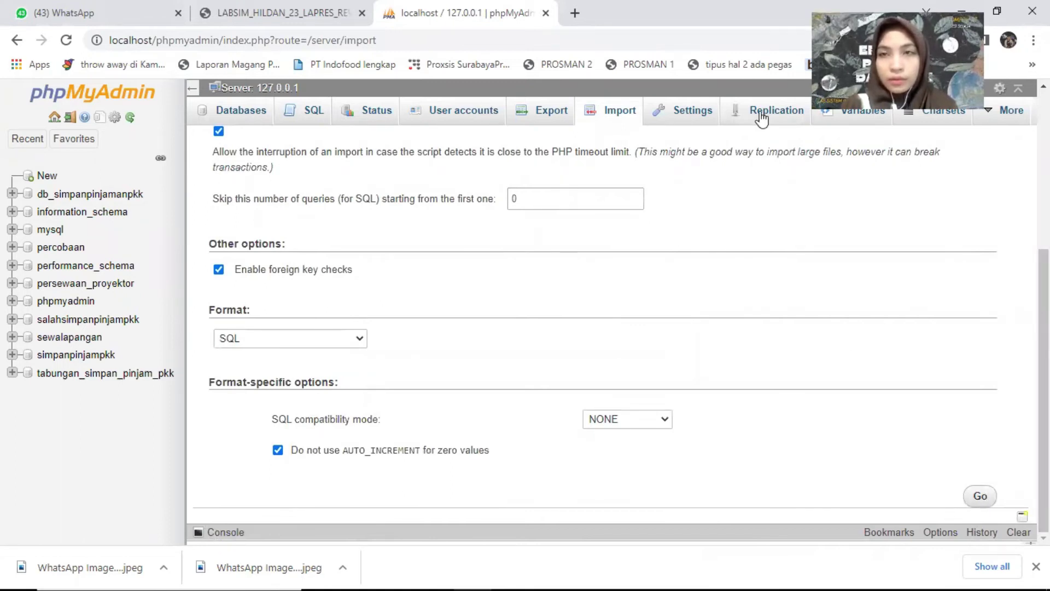
Step: Browse the kasir table of the sewalapangan database and examine its cashier records and the available row actions
click(69, 337)
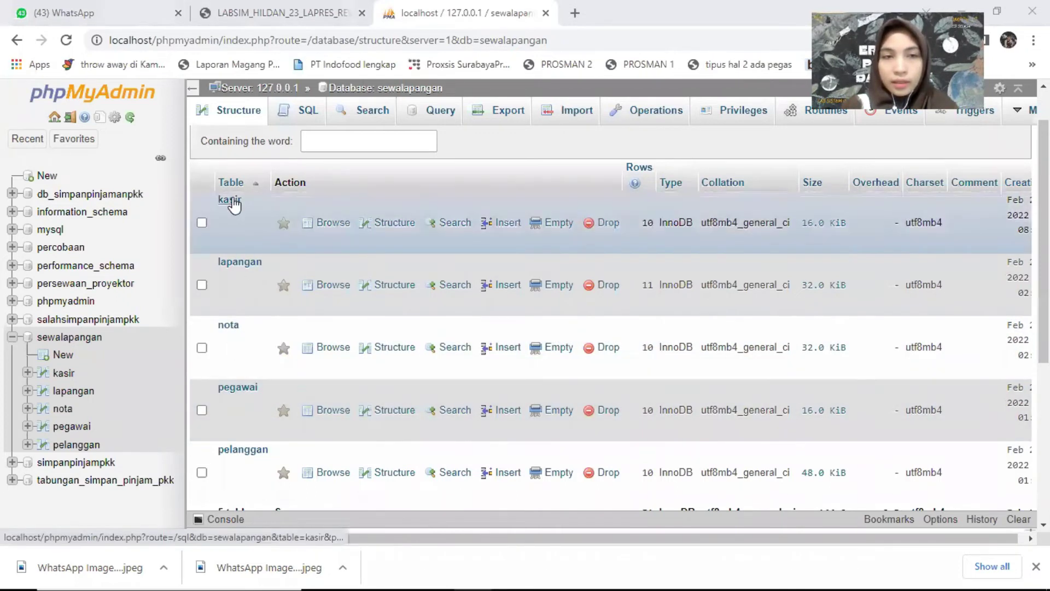
click(232, 201)
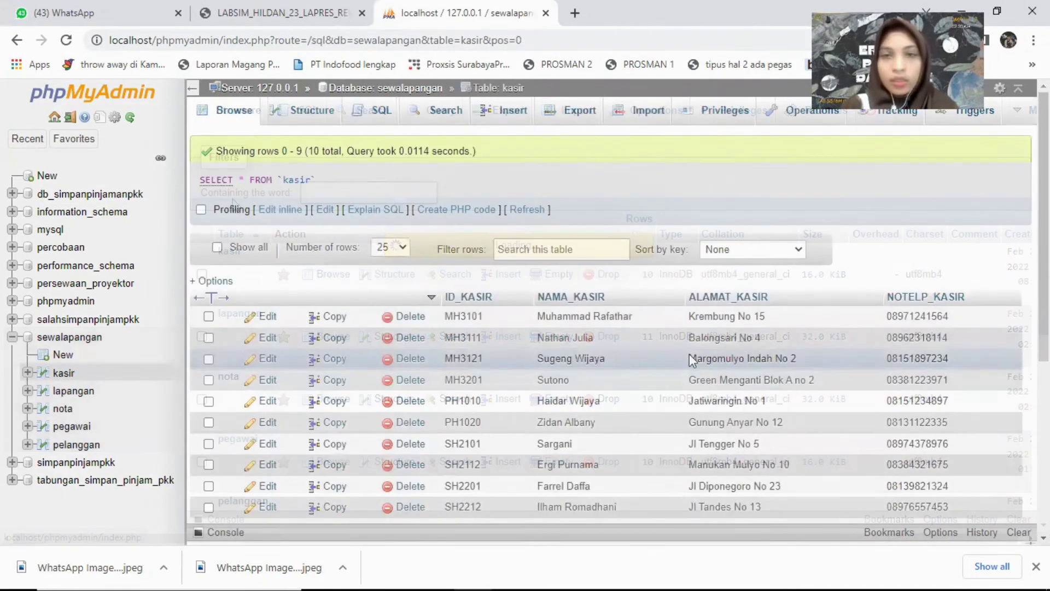
scroll(689, 354, down, 1)
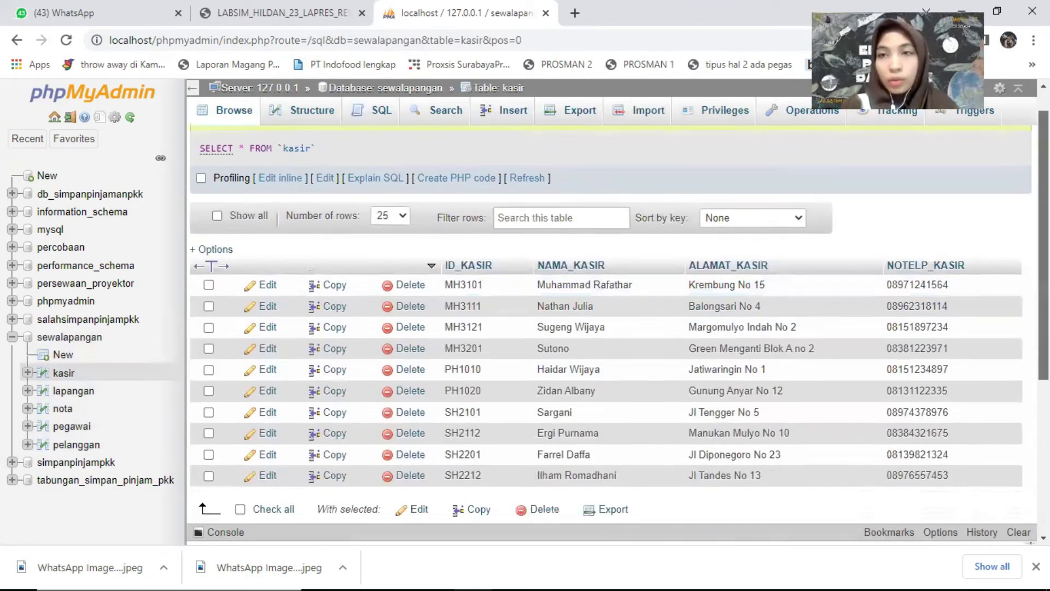
scroll(689, 354, down, 1)
scroll(690, 354, up, 2)
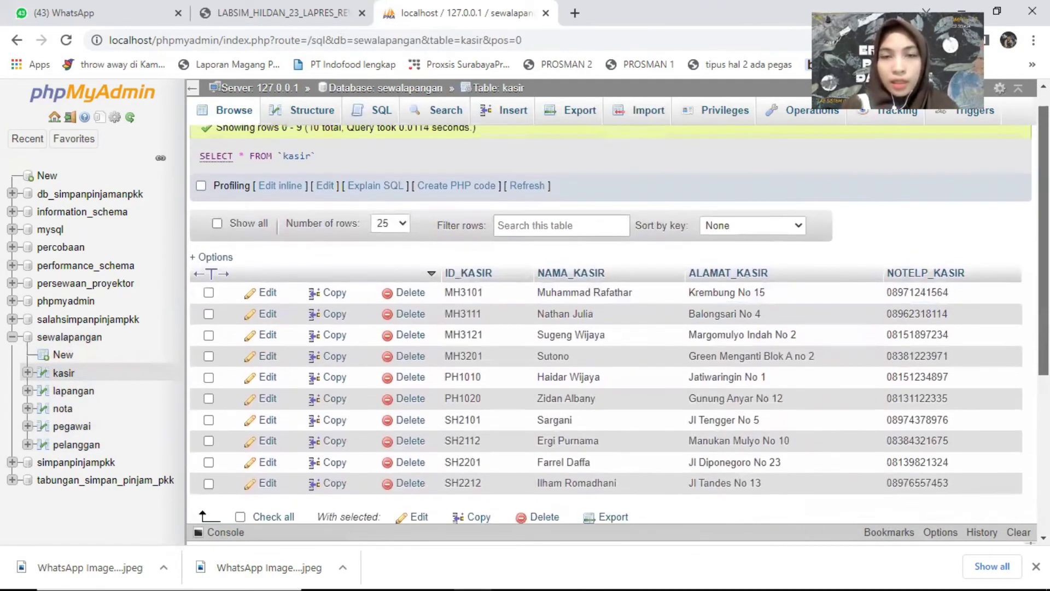
scroll(431, 294, up, 1)
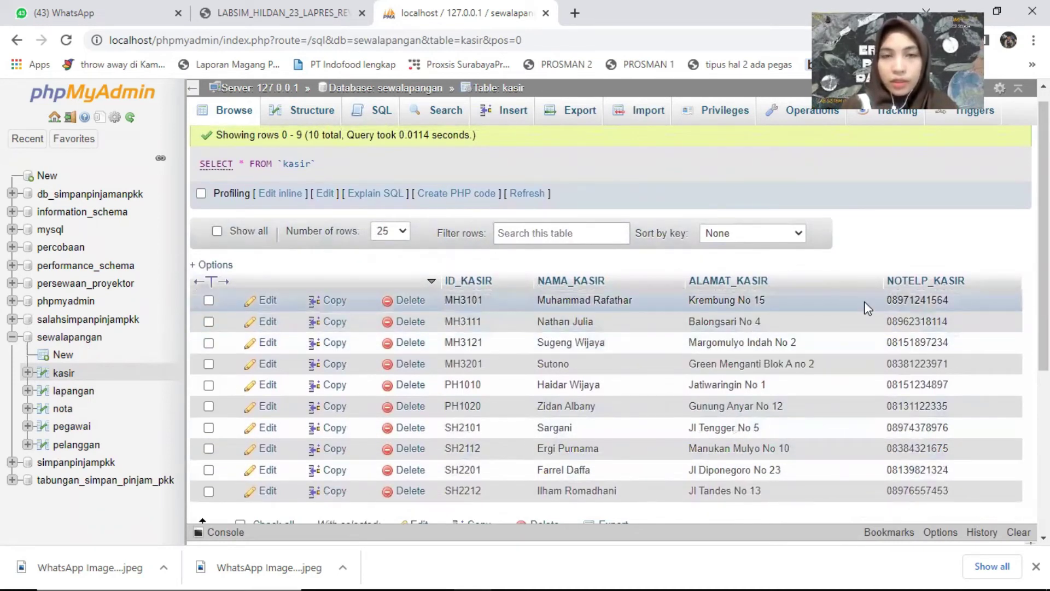
scroll(749, 172, down, 1)
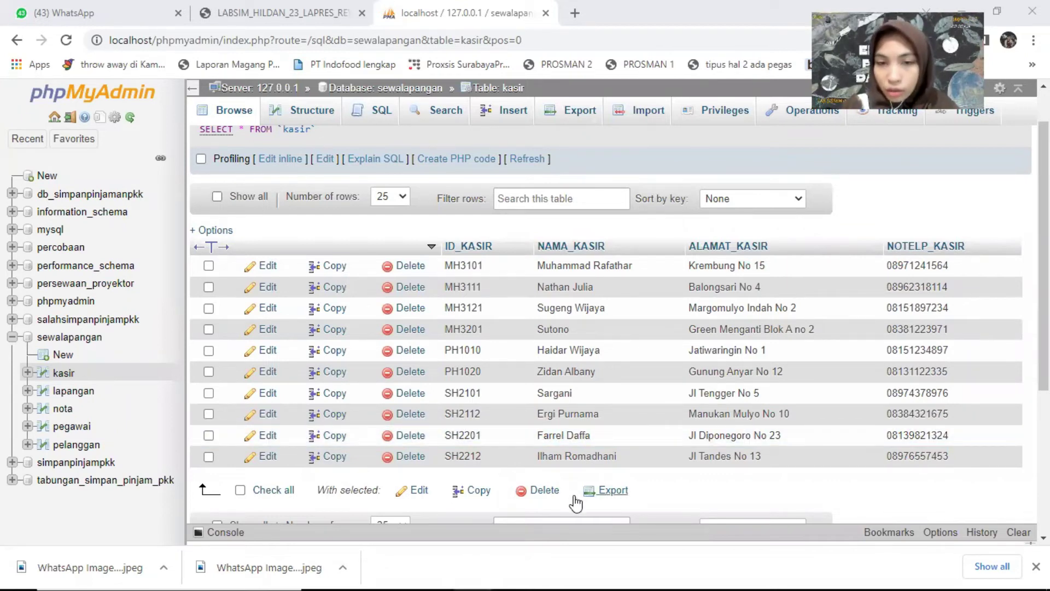
click(544, 491)
click(558, 335)
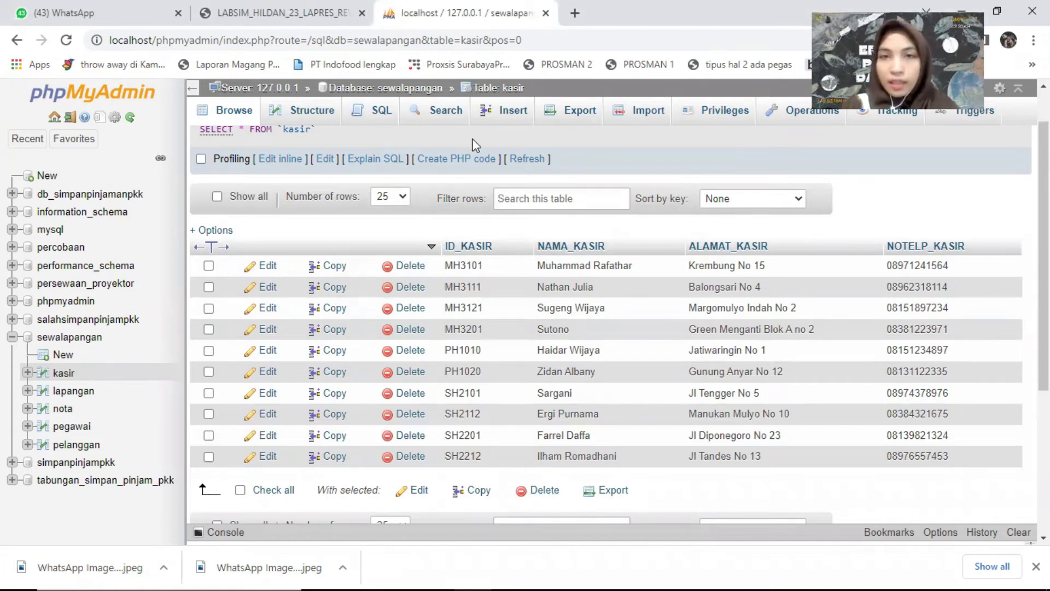
Step: Insert a new record into the kasir table with the cashier's ID, name, address and phone number
click(520, 112)
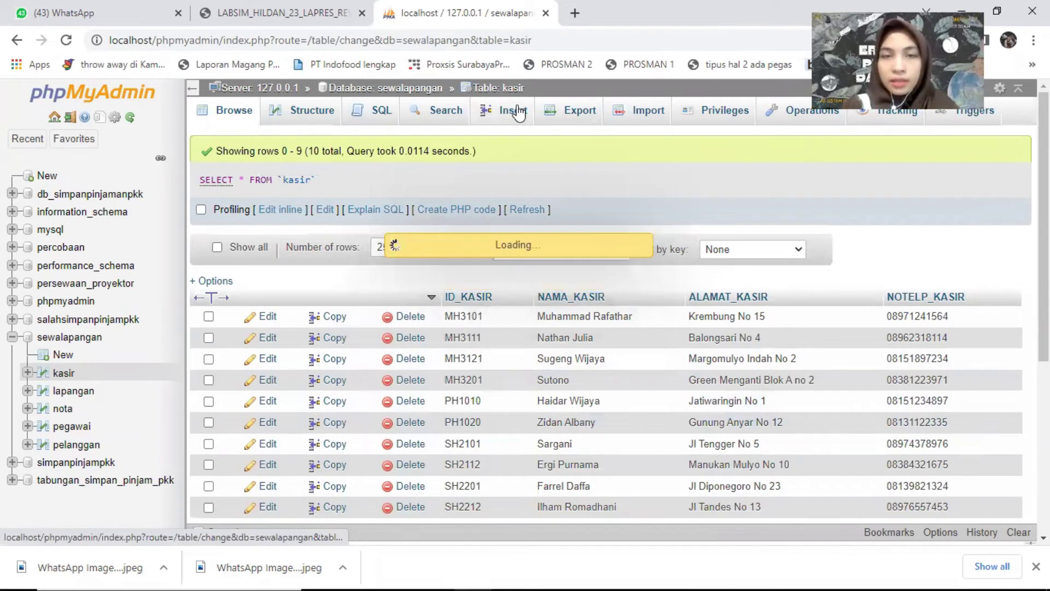
click(612, 169)
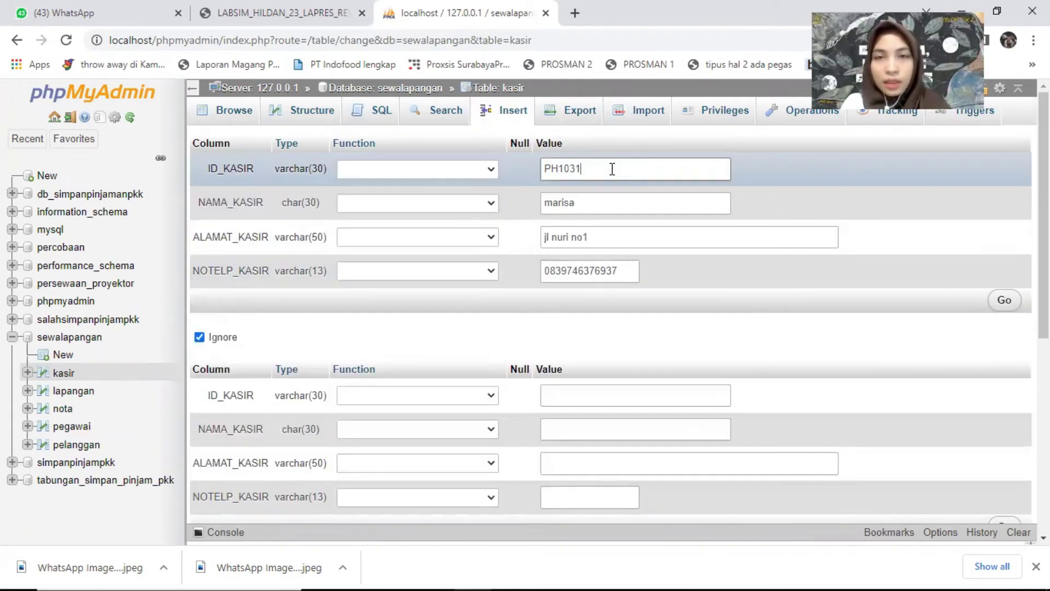
double_click(583, 168)
click(600, 198)
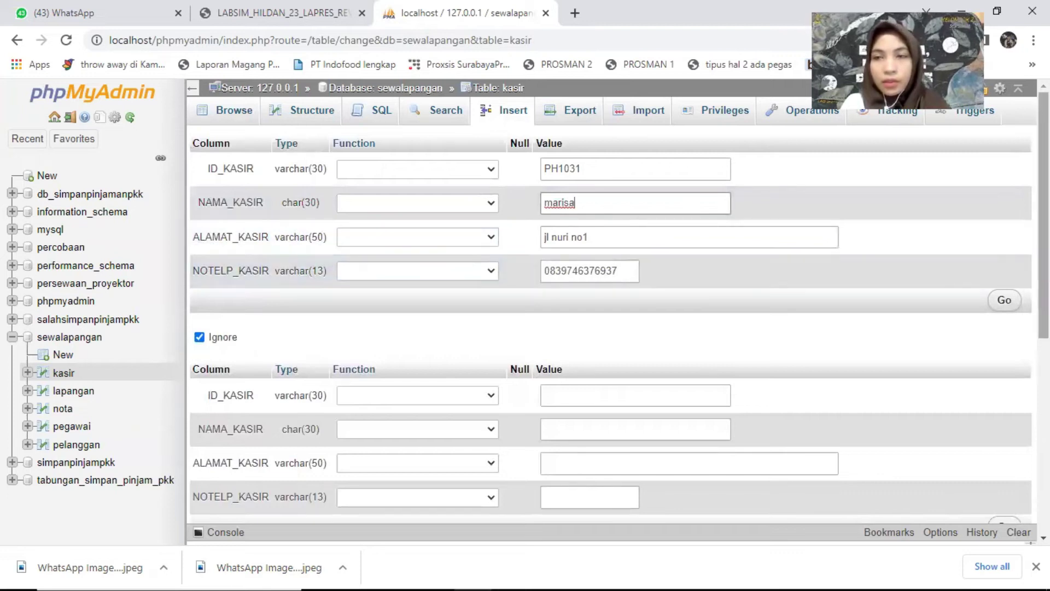
click(1015, 305)
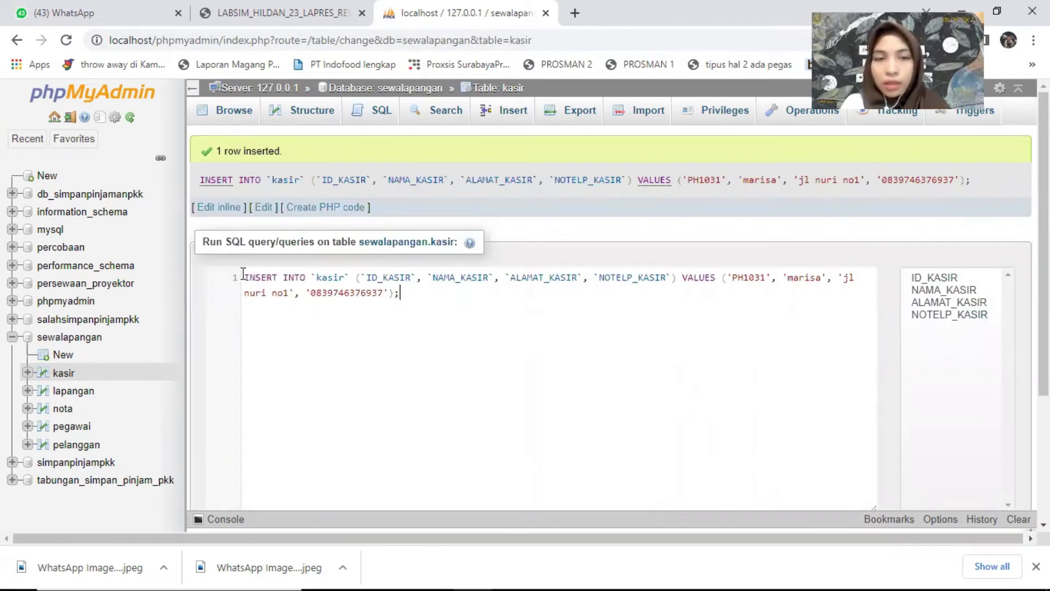
Step: Examine the generated INSERT INTO statement for kasir, checking its column list and the matching values
drag(245, 277, 301, 281)
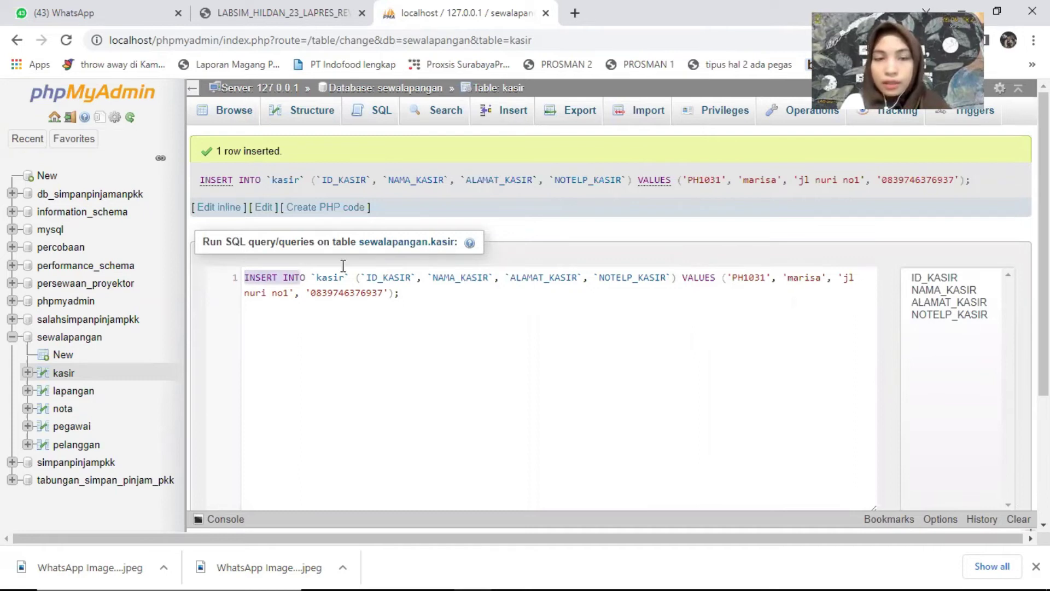
click(368, 278)
drag(368, 278, 676, 282)
click(703, 294)
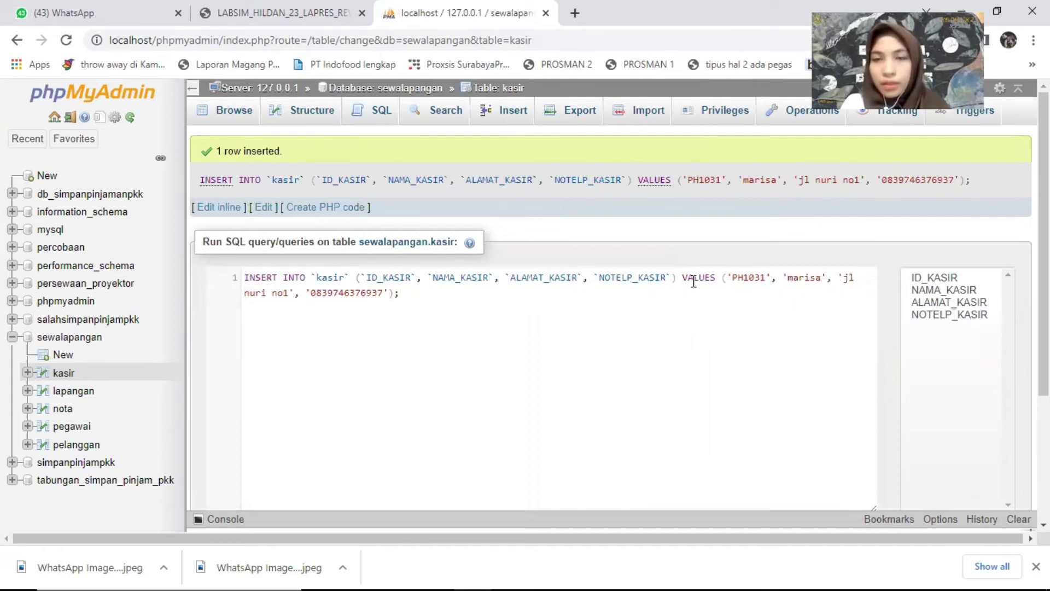
drag(742, 278, 842, 278)
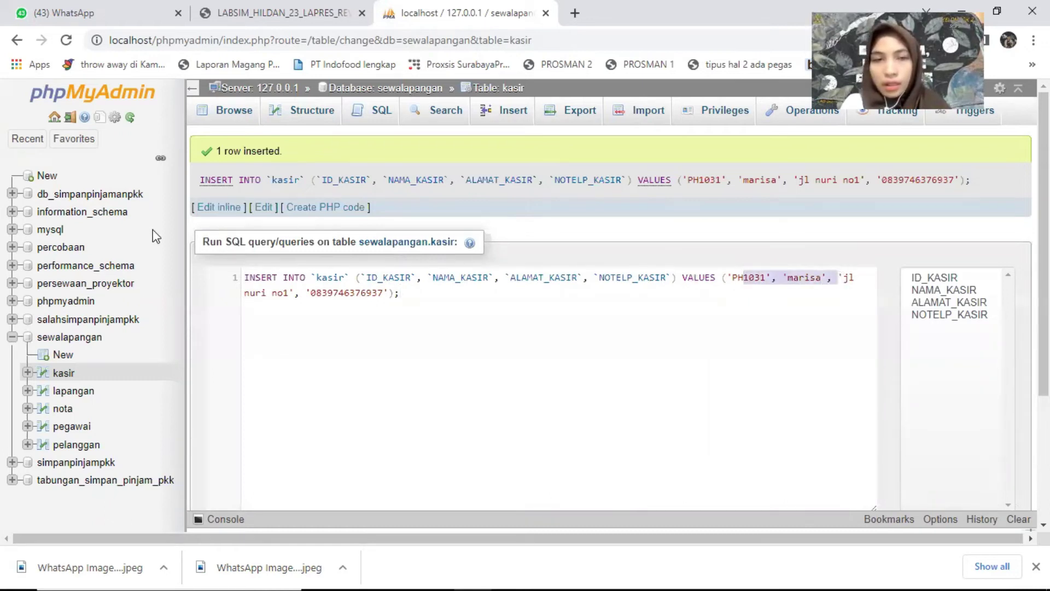
click(385, 294)
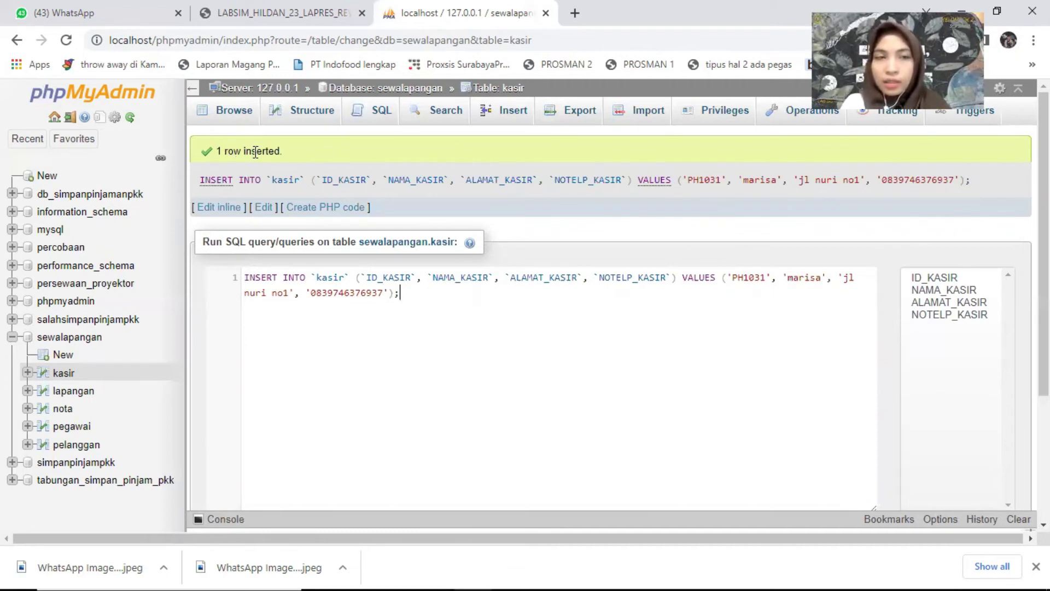
Step: Browse the records of the kasir, lapangan and nota tables in the sewalapangan database
click(68, 376)
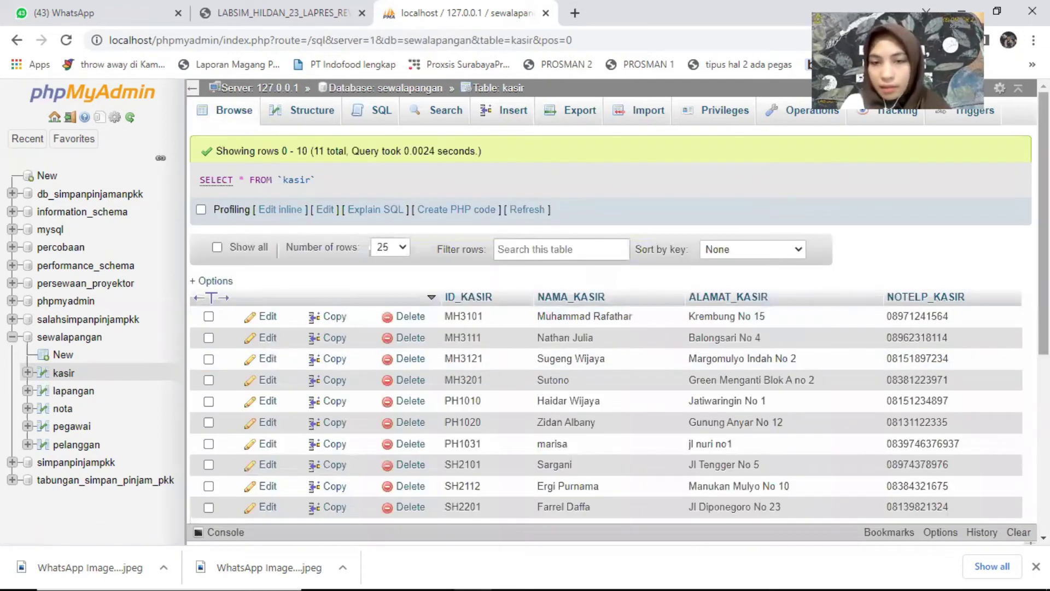
scroll(419, 401, down, 2)
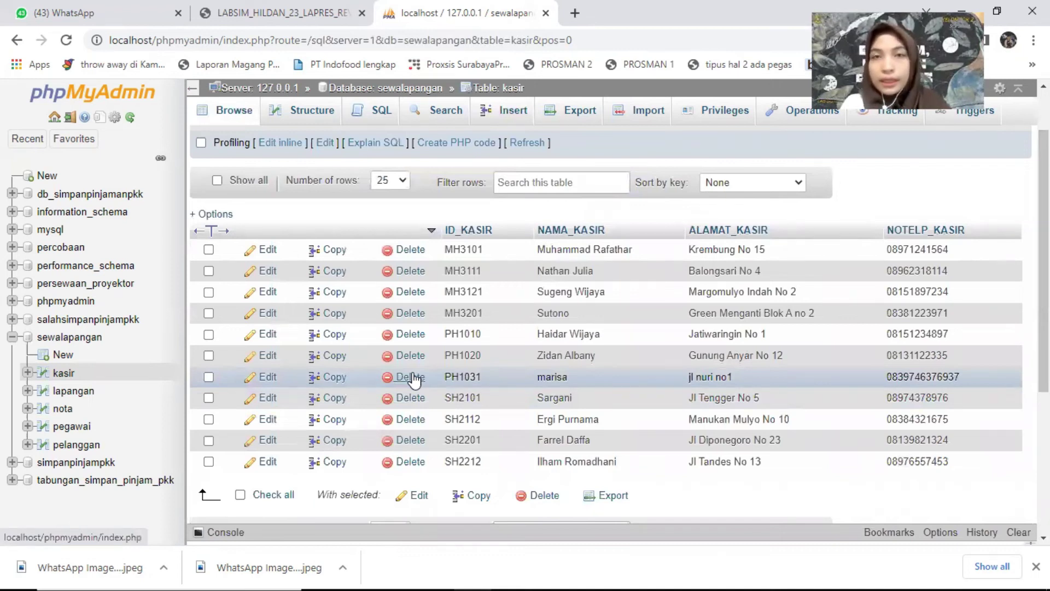
click(73, 391)
click(62, 409)
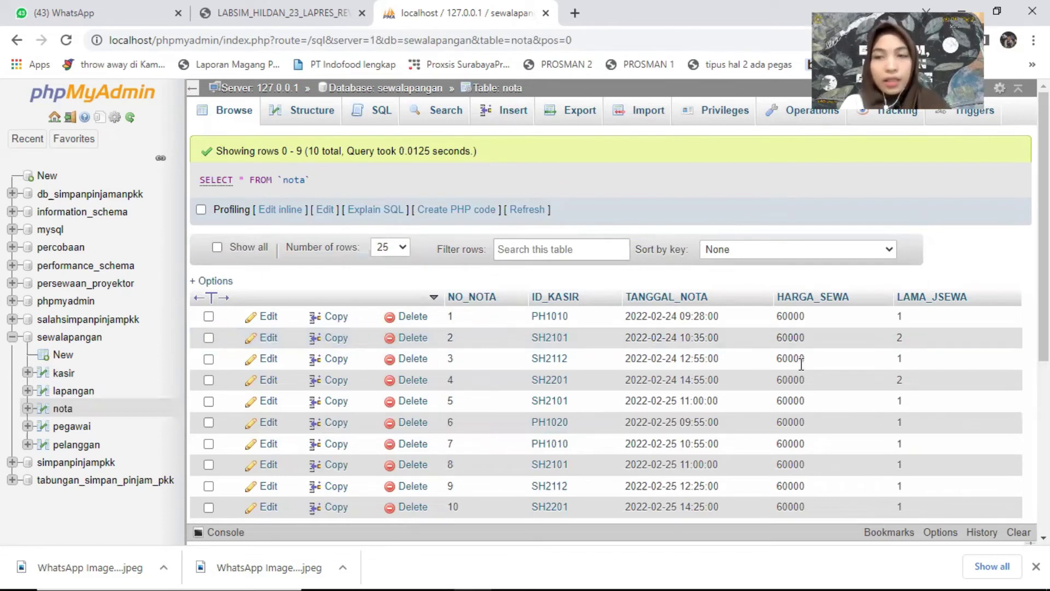
scroll(1043, 229, down, 1)
scroll(490, 315, down, 1)
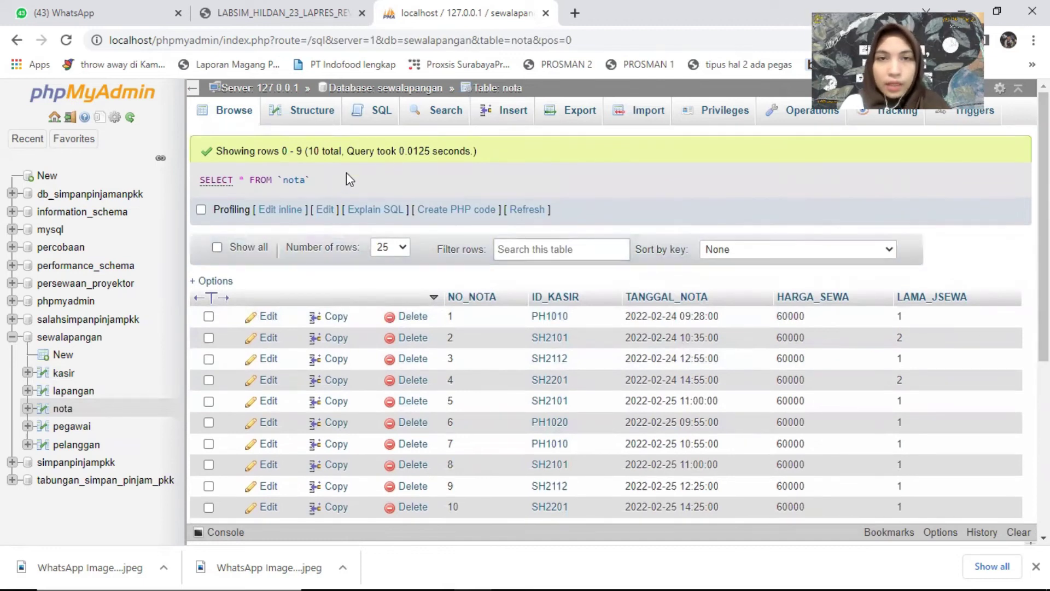
Step: Write an SQL query selecting all five nota columns plus SUM(`HARGA_SEWA`*`LAMA_JSEWA`) AS TOTAL_SEWA, grouped by `TANGGAL_NOTA`
click(393, 125)
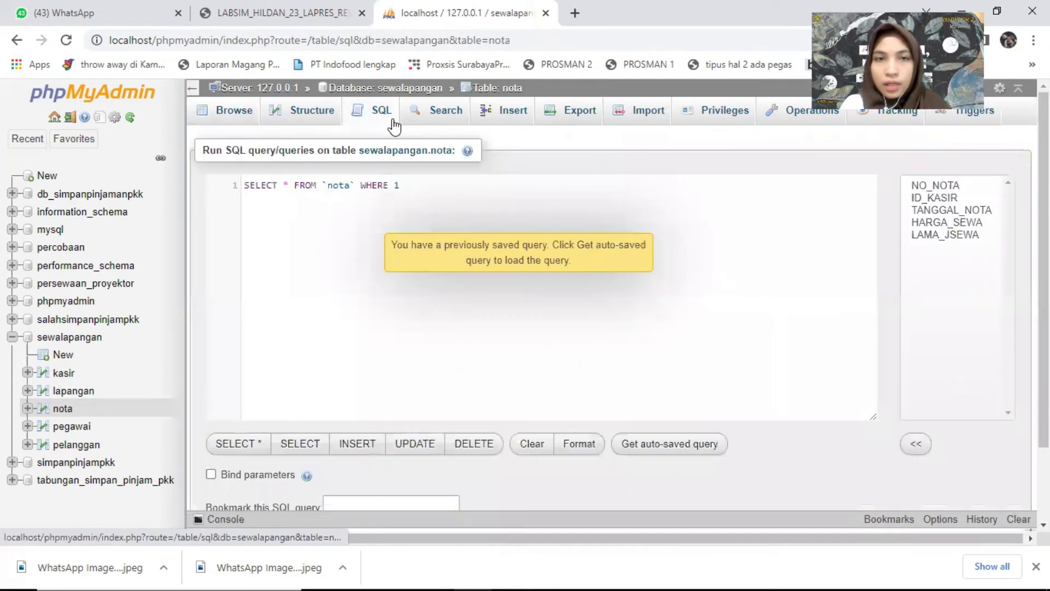
click(236, 189)
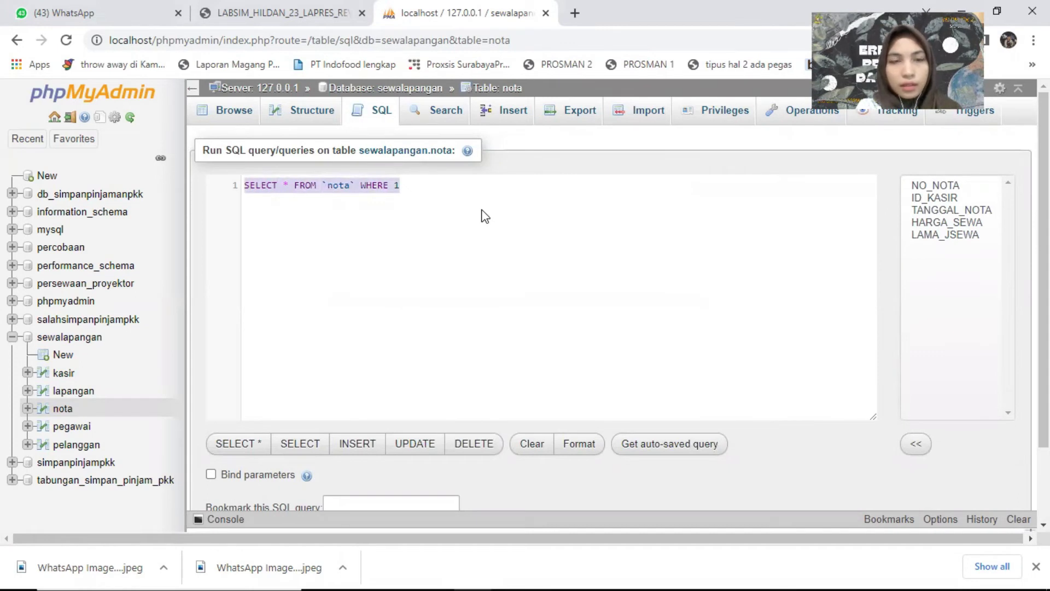
text(SELECT `NO_NOTA`,`ID_KASIR`,`TANGGAL_NOTA`,`HARGA_SEWA`,`LAMA_JSEWA`, SUM(`HARGA_SEWA`*`LAMA_JSEWA`) AS TOTAL_SEWA FROM nota GROUP BY `TANGGAL_NOTA`)
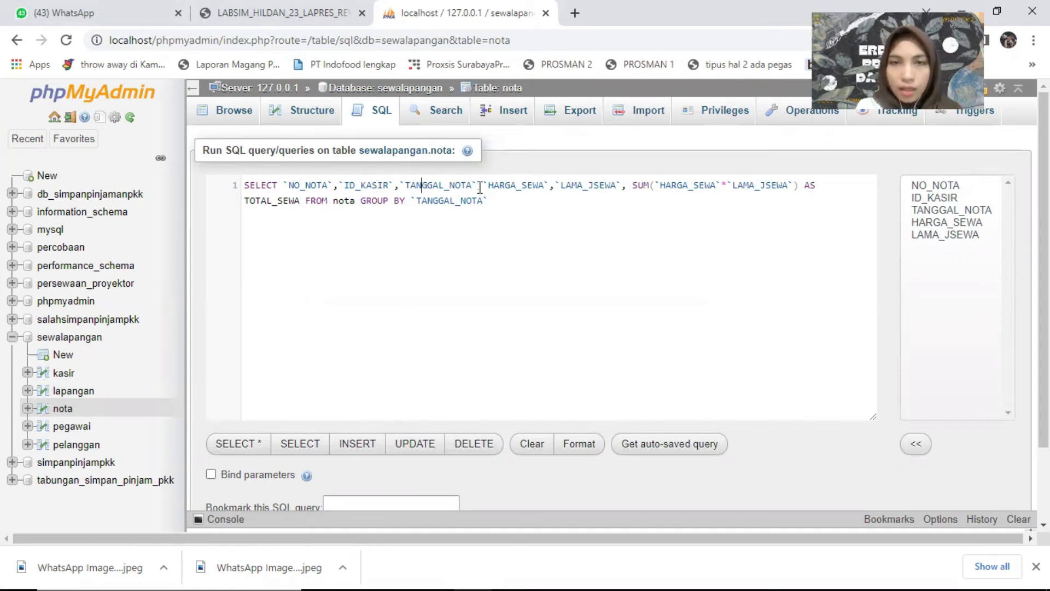
Step: Review the query's selected columns, the SUM expression multiplying HARGA_SEWA by LAMA_JSEWA, and the TOTAL_SEWA alias
drag(289, 187, 656, 186)
click(629, 187)
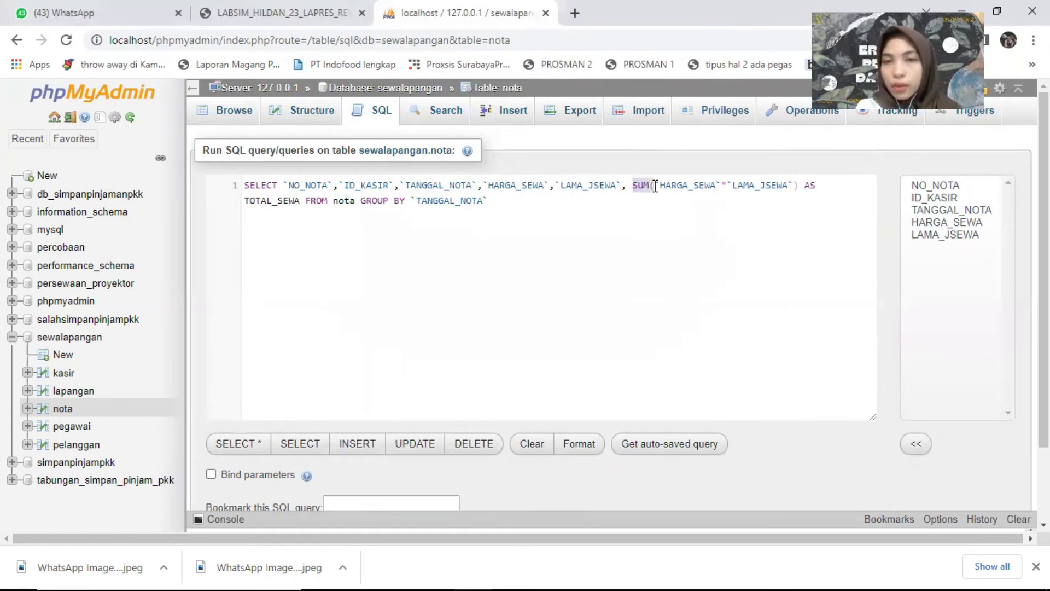
click(656, 186)
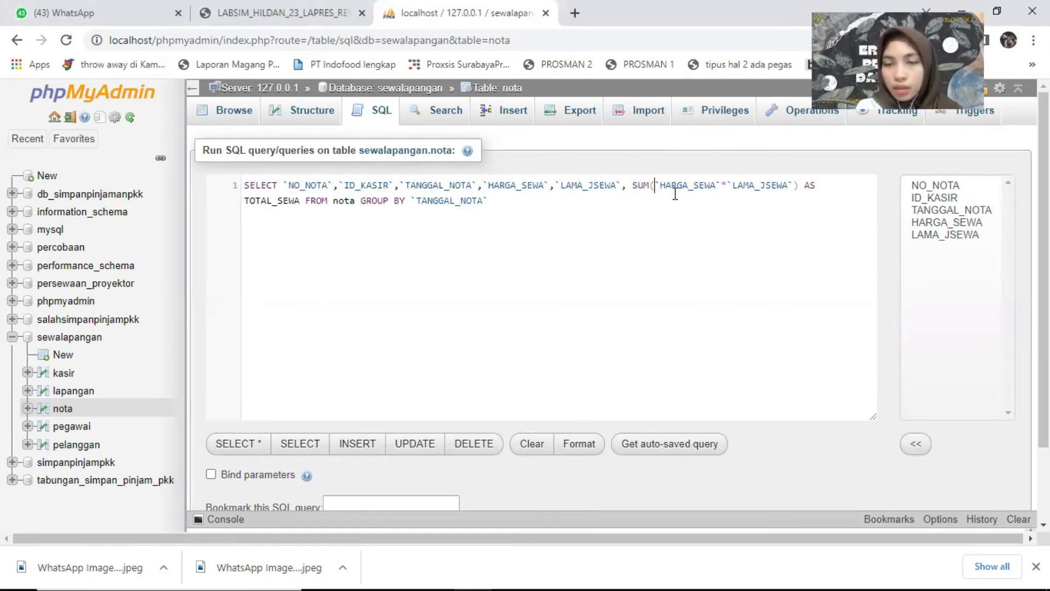
double_click(663, 186)
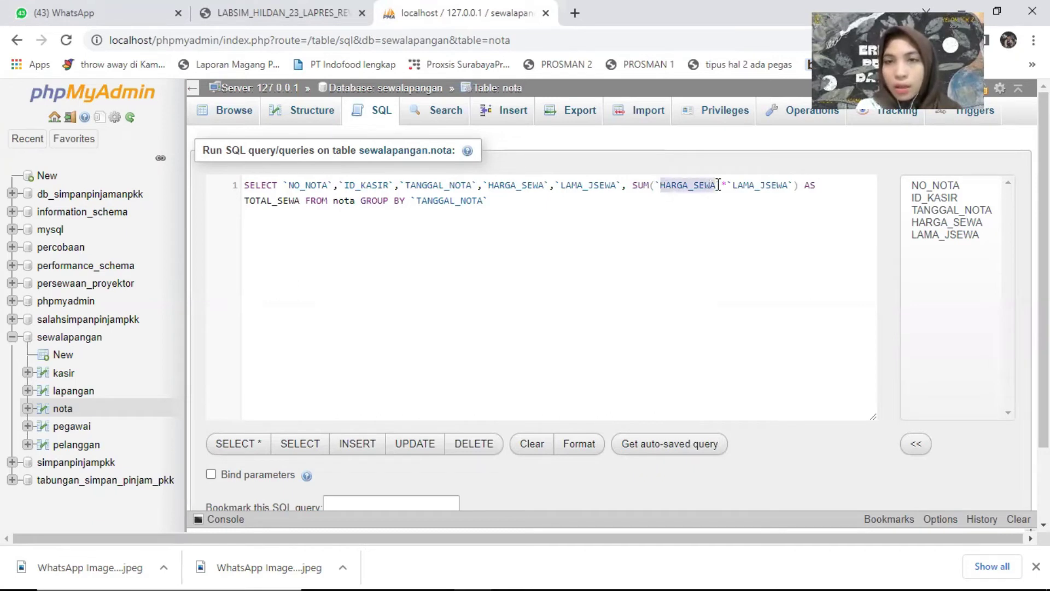
click(724, 185)
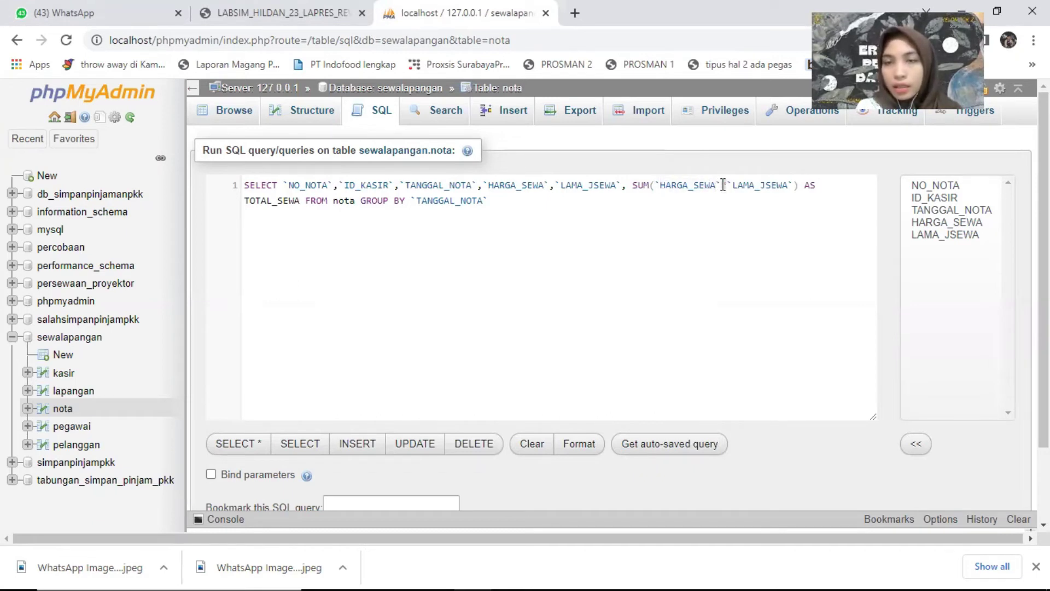
drag(734, 185, 786, 181)
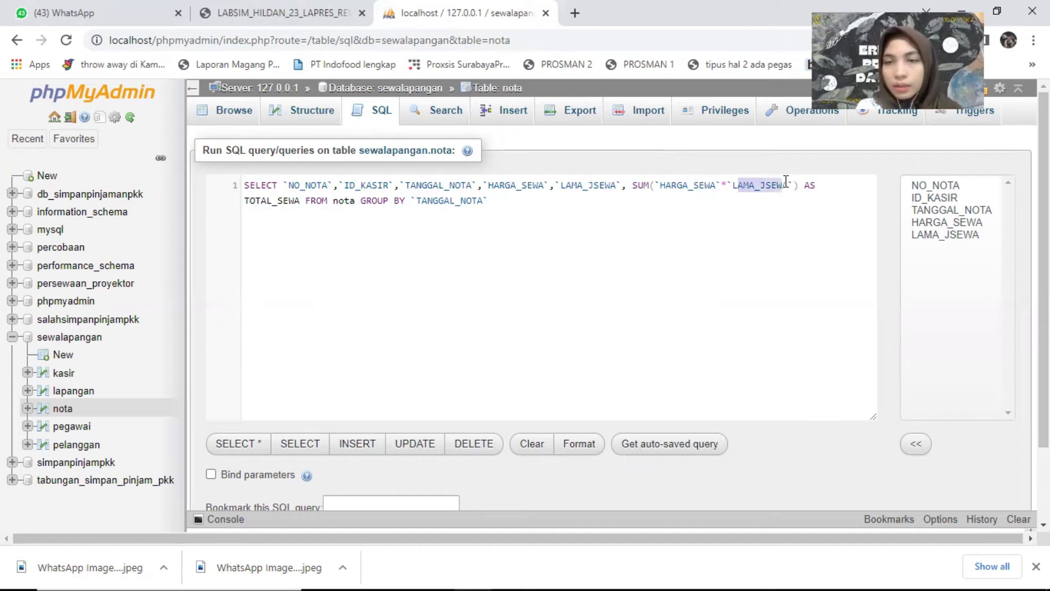
click(786, 181)
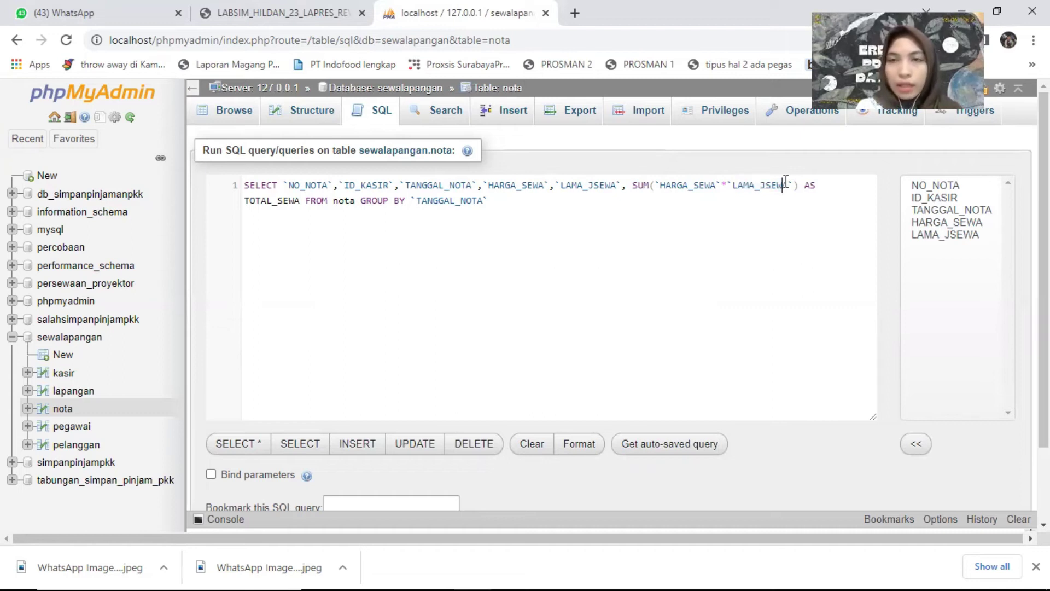
click(820, 186)
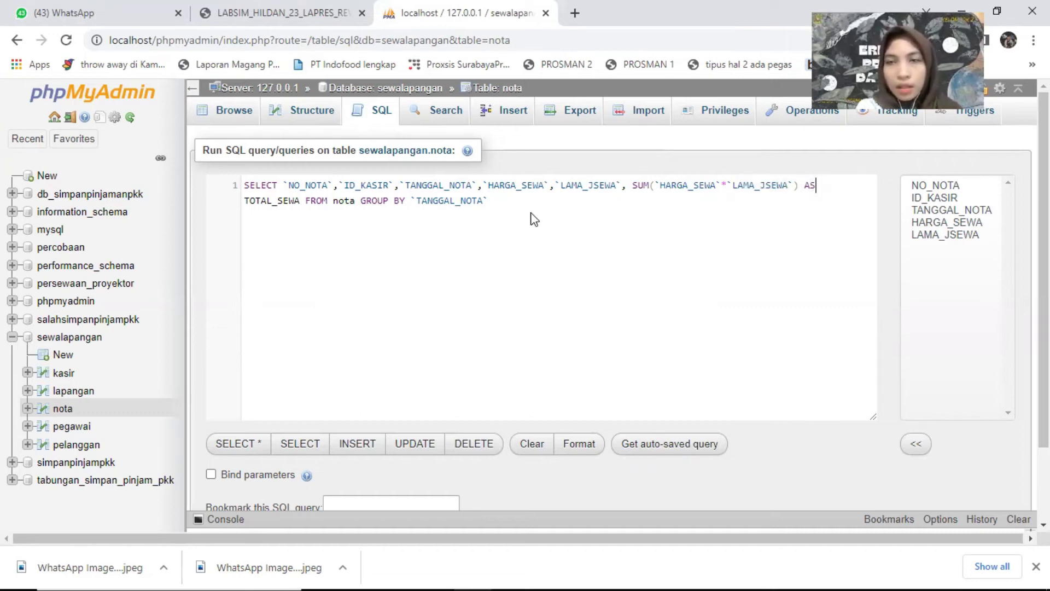
double_click(255, 201)
click(316, 201)
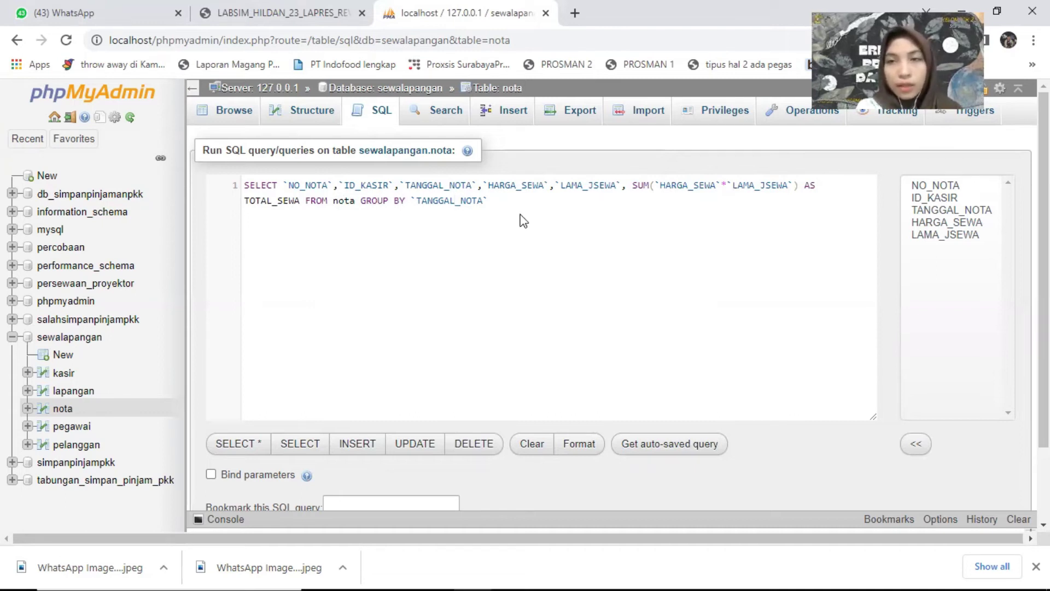
Step: Run the query on the nota table and compare the TOTAL_SEWA and LAMA_JSEWA values in the result rows
scroll(1009, 466, down, 2)
click(1010, 465)
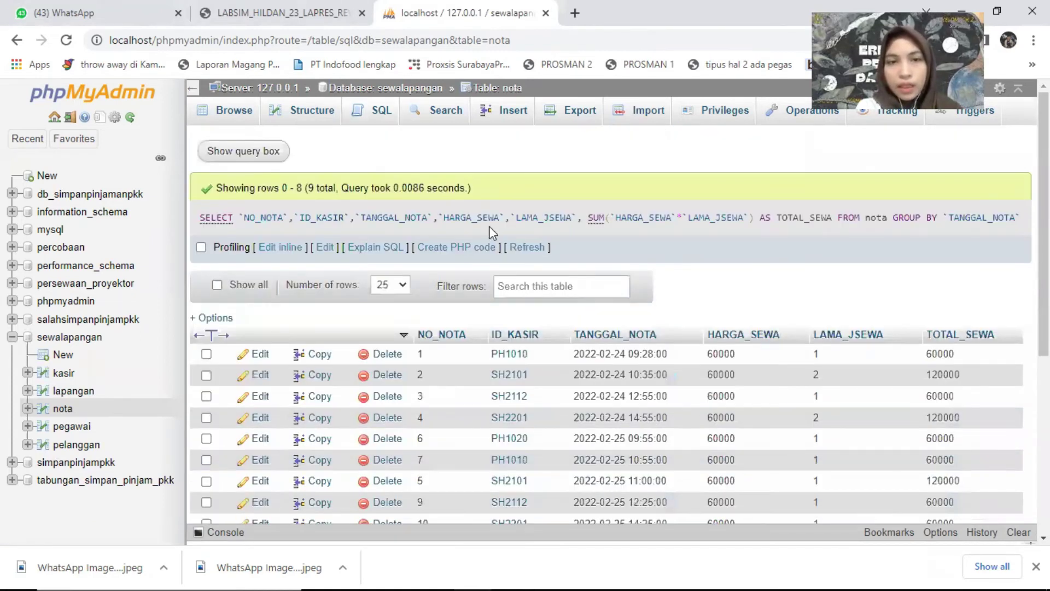
scroll(785, 307, down, 1)
scroll(925, 284, down, 1)
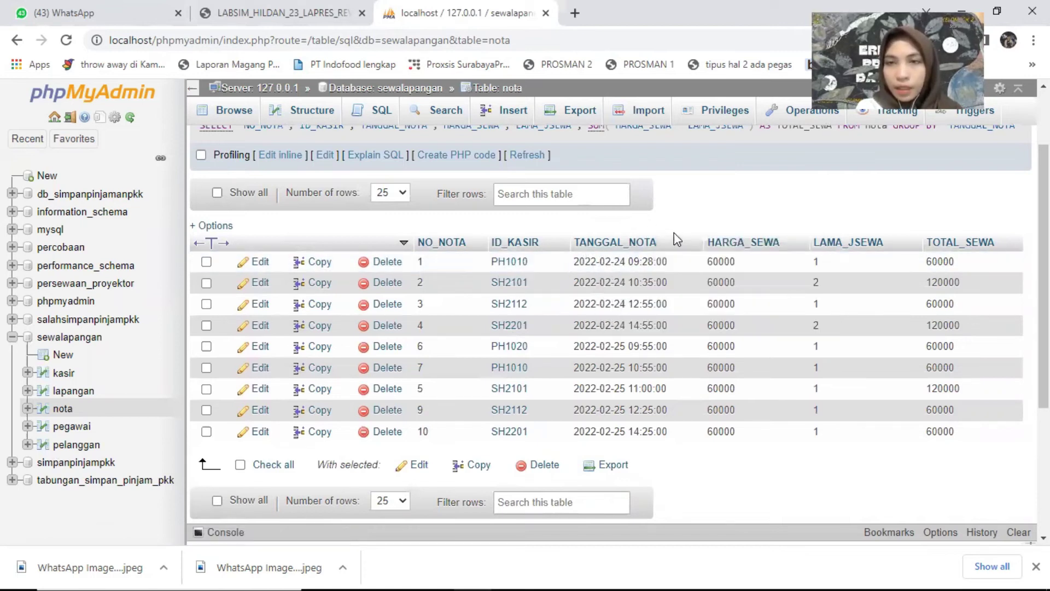
double_click(953, 259)
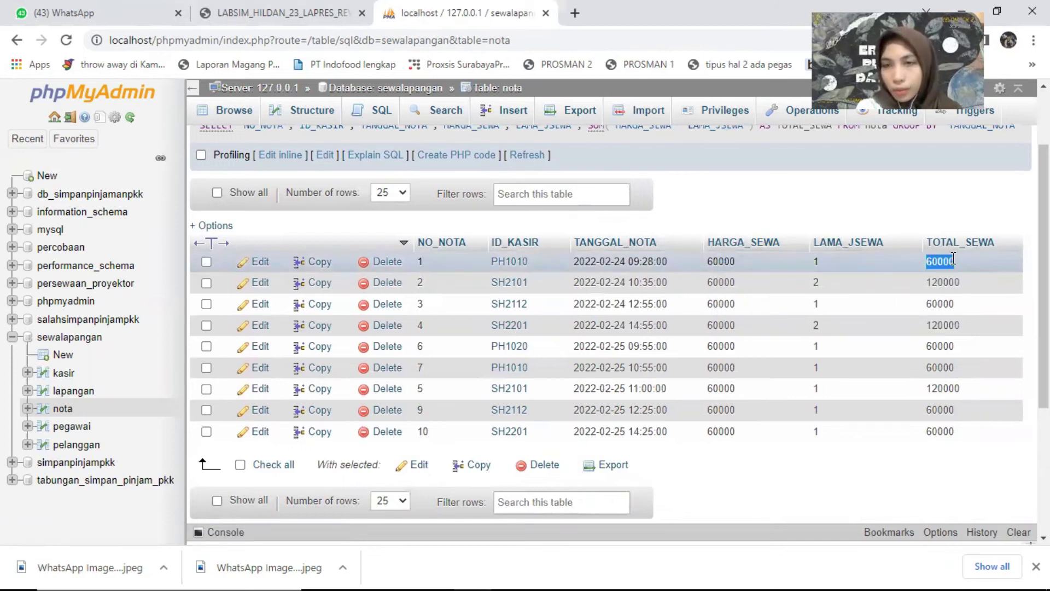
double_click(816, 261)
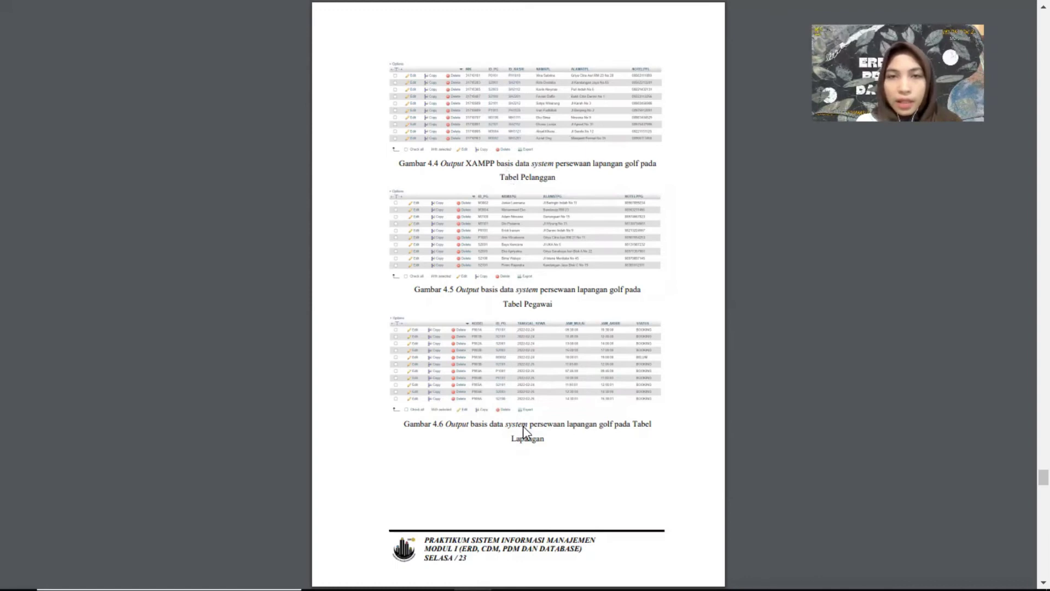
Step: Switch to the PDF lab report and read the database output figures and the ERD and CDM output analysis
scroll(523, 425, down, 2)
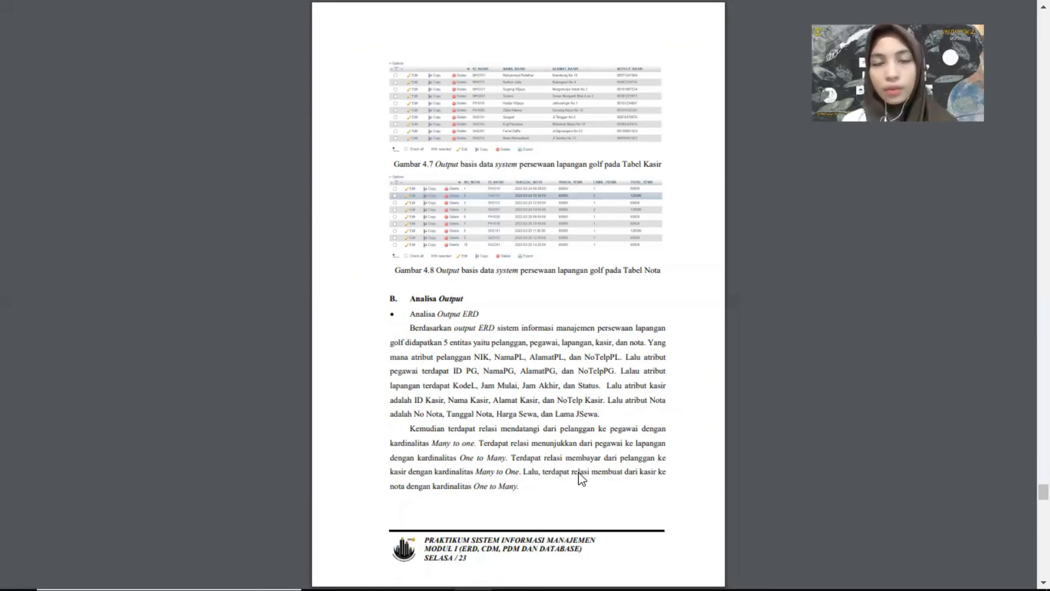
scroll(507, 70, down, 2)
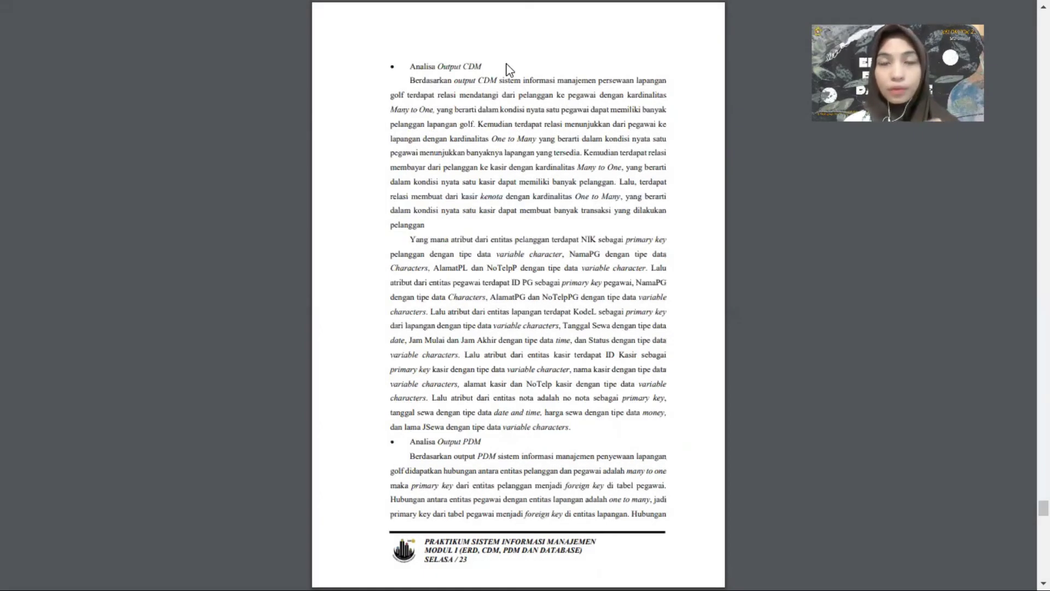